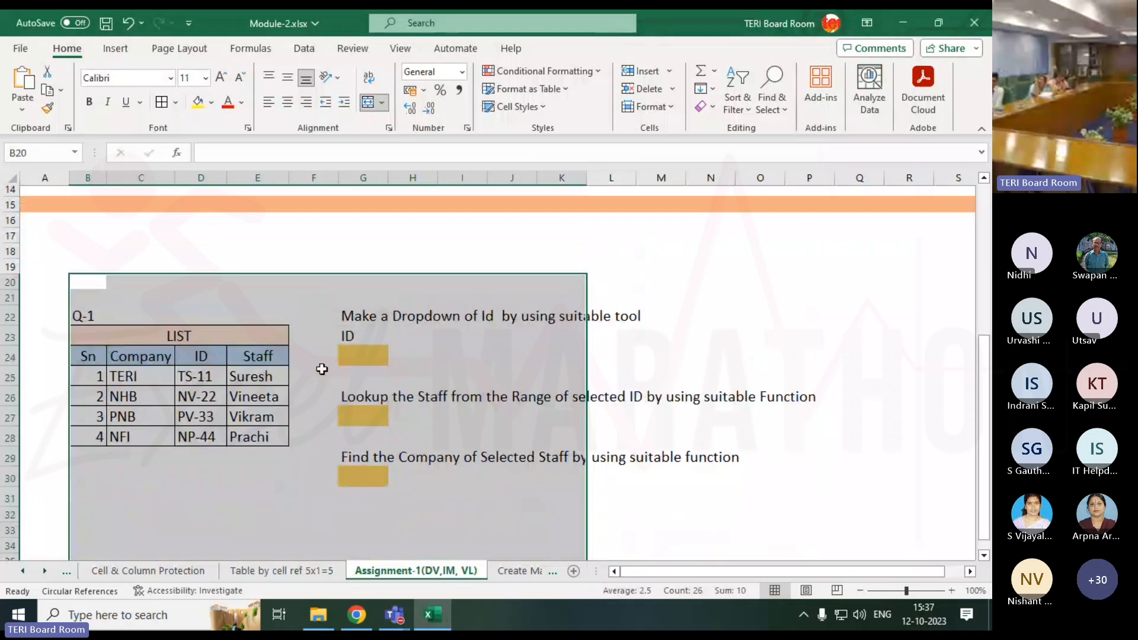
Step: Examine the first question's list: its column headings, the ID formula in D7, the IDs in D7:D10 and the yellow cell G6
click(224, 269)
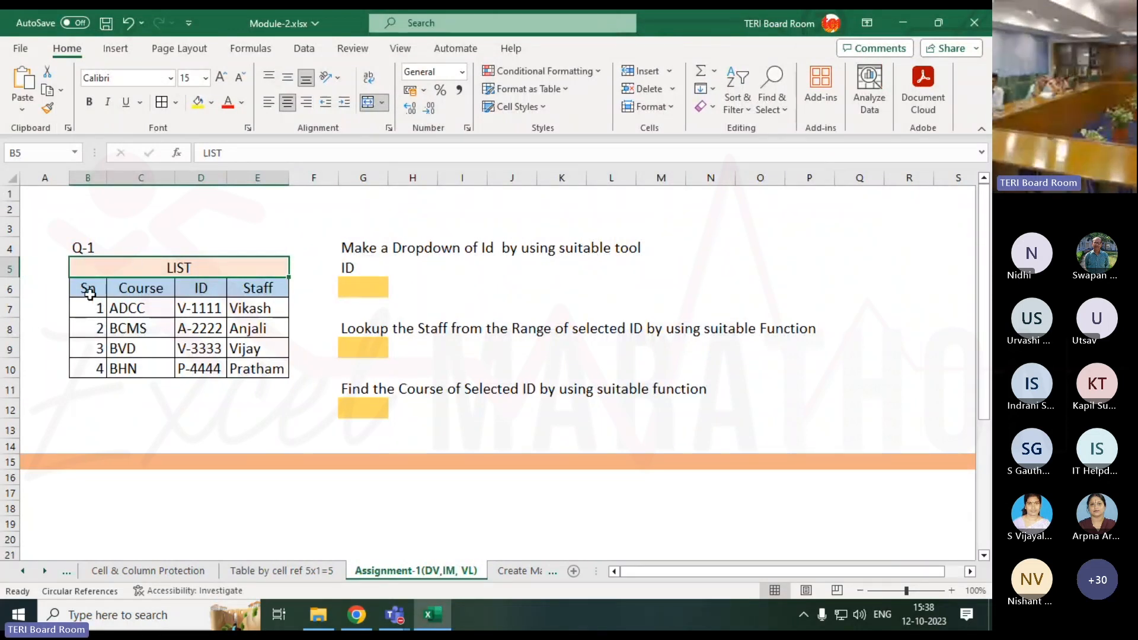
click(94, 289)
click(127, 289)
click(211, 287)
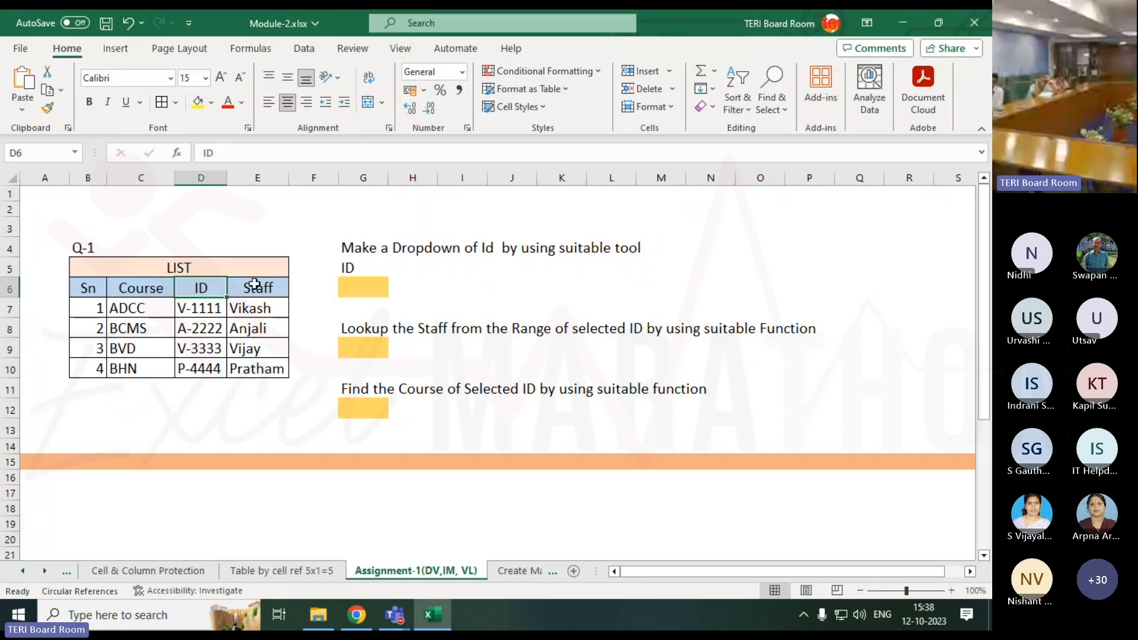
click(260, 285)
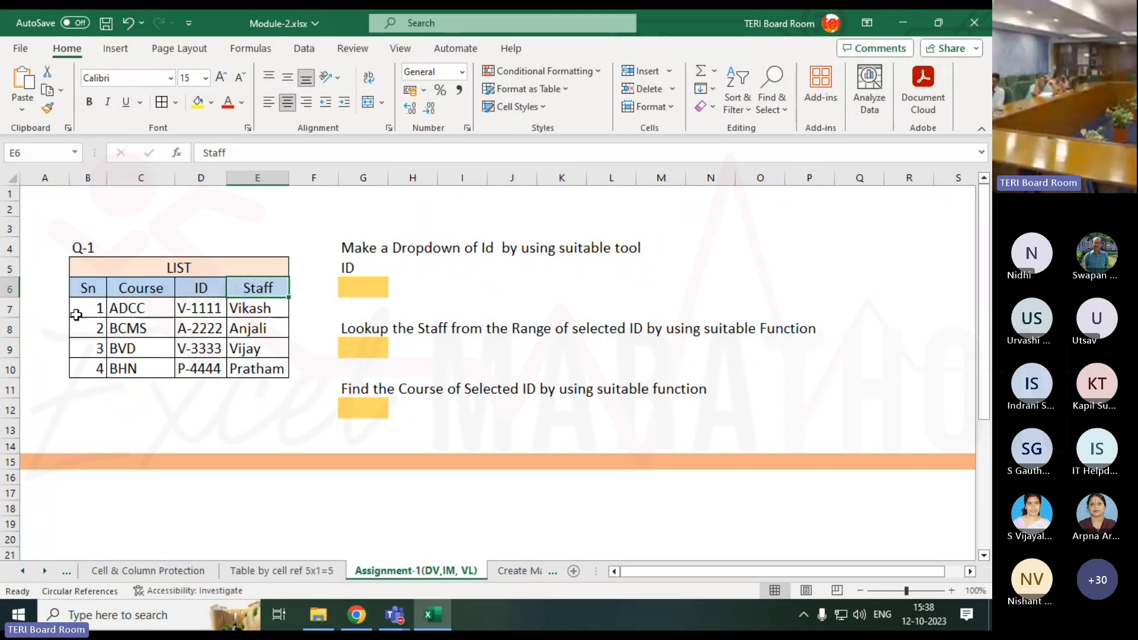
click(200, 313)
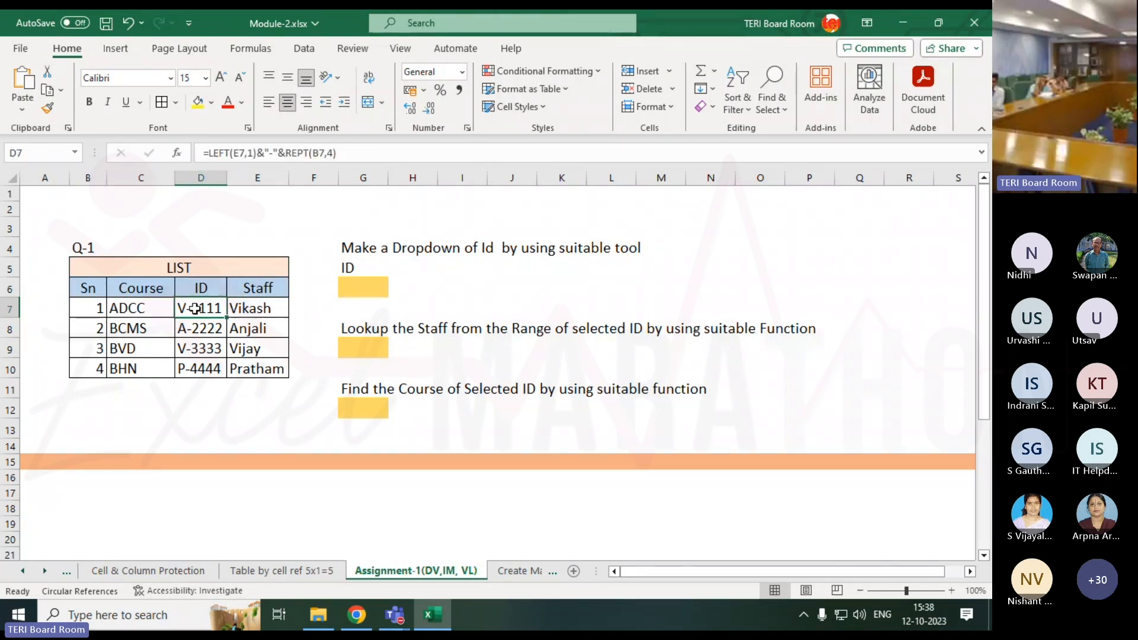
click(258, 287)
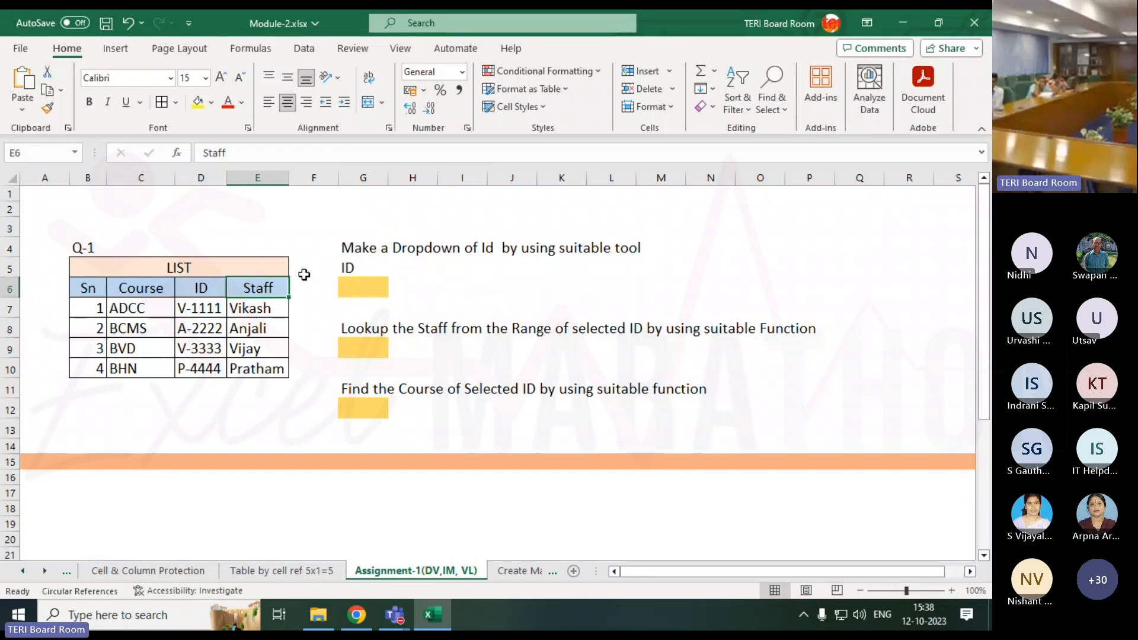
click(349, 291)
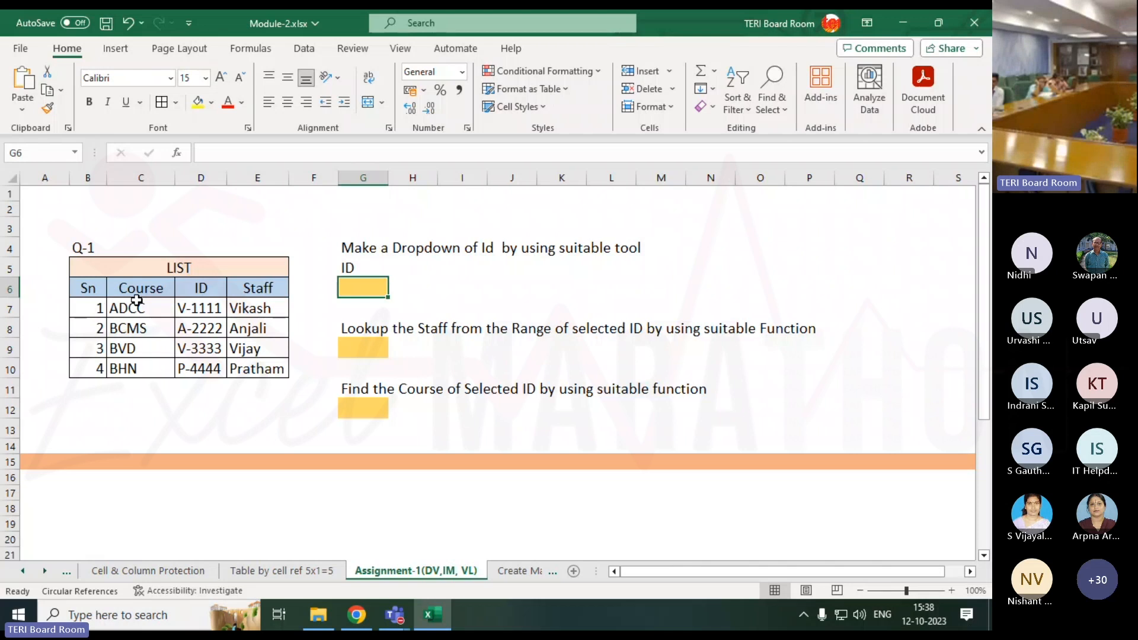
drag(204, 304, 201, 368)
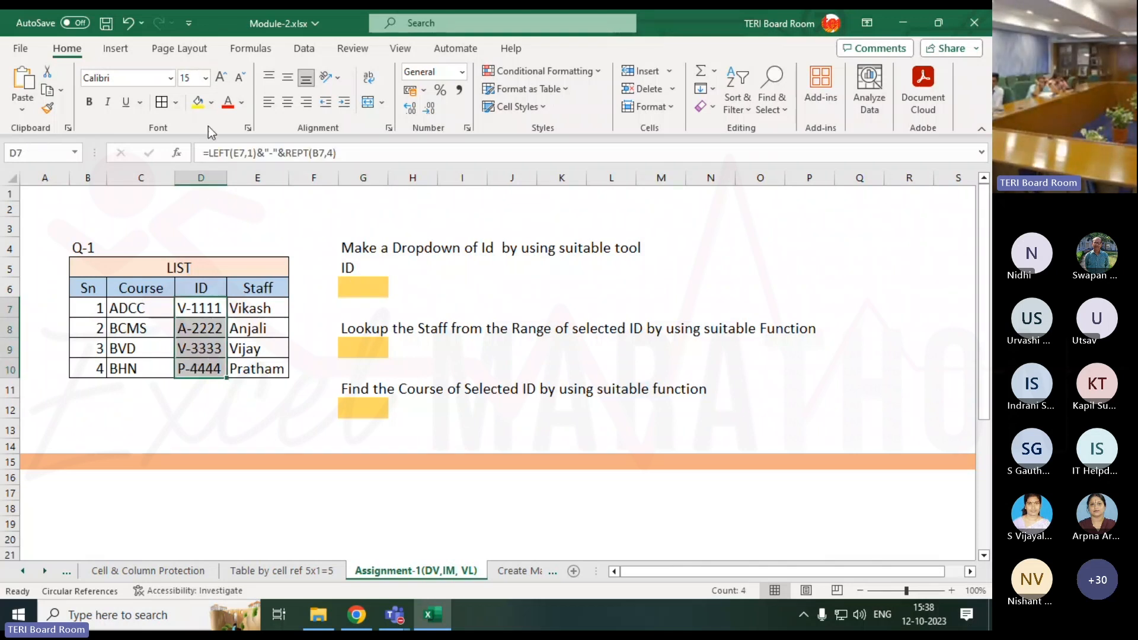
click(176, 104)
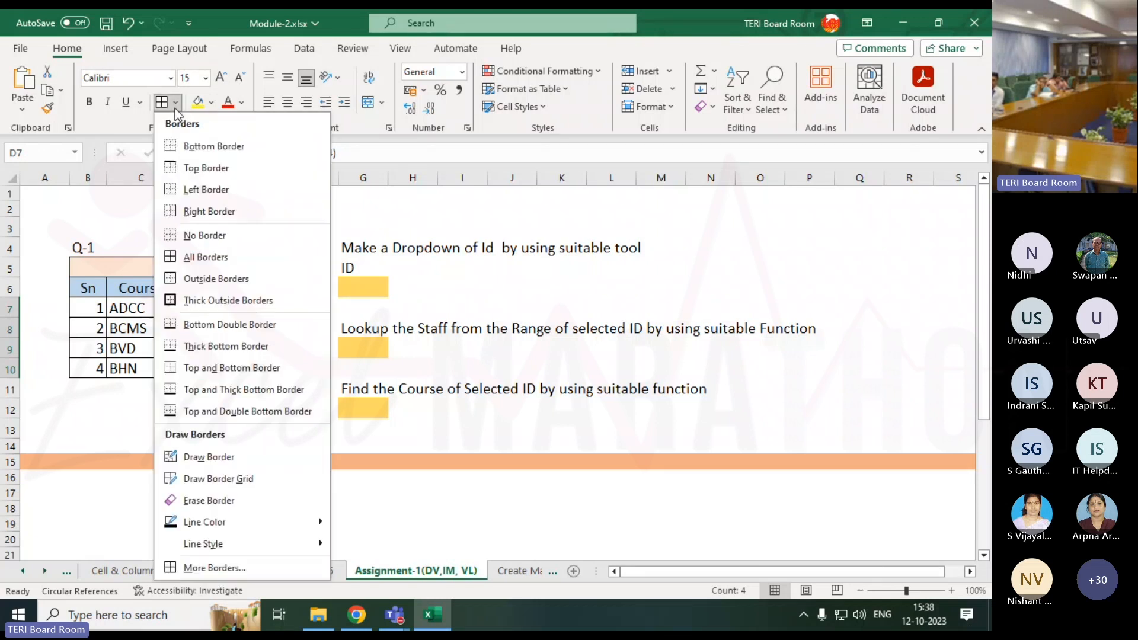
click(176, 104)
click(176, 104)
click(175, 109)
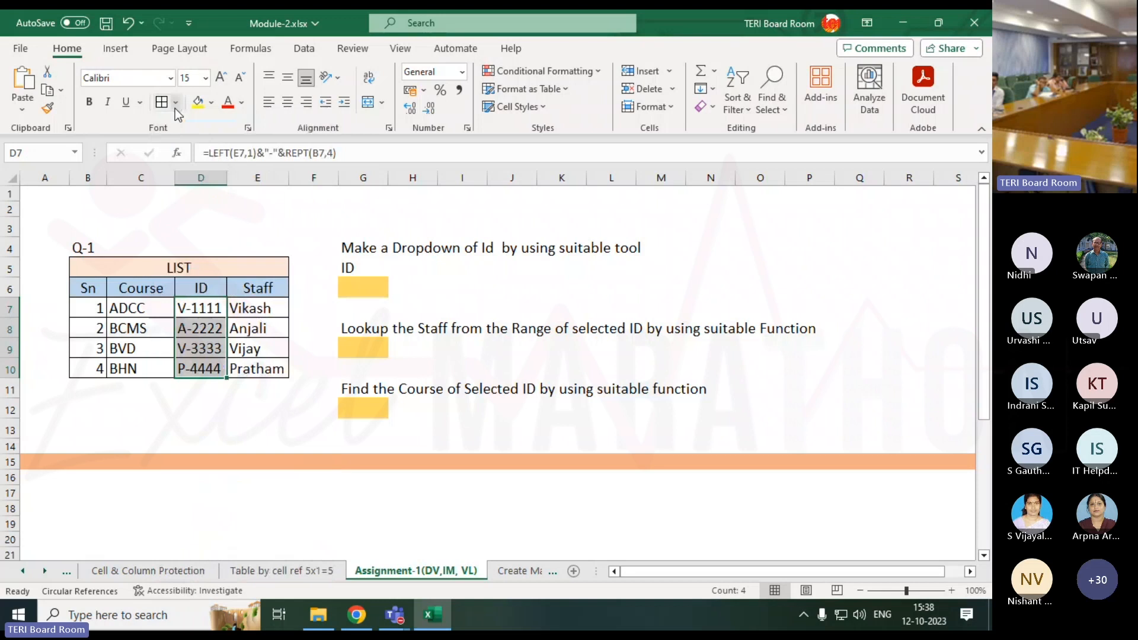
Step: Select cell G6 and look through the data commands, including the data types and the data validation options
click(356, 287)
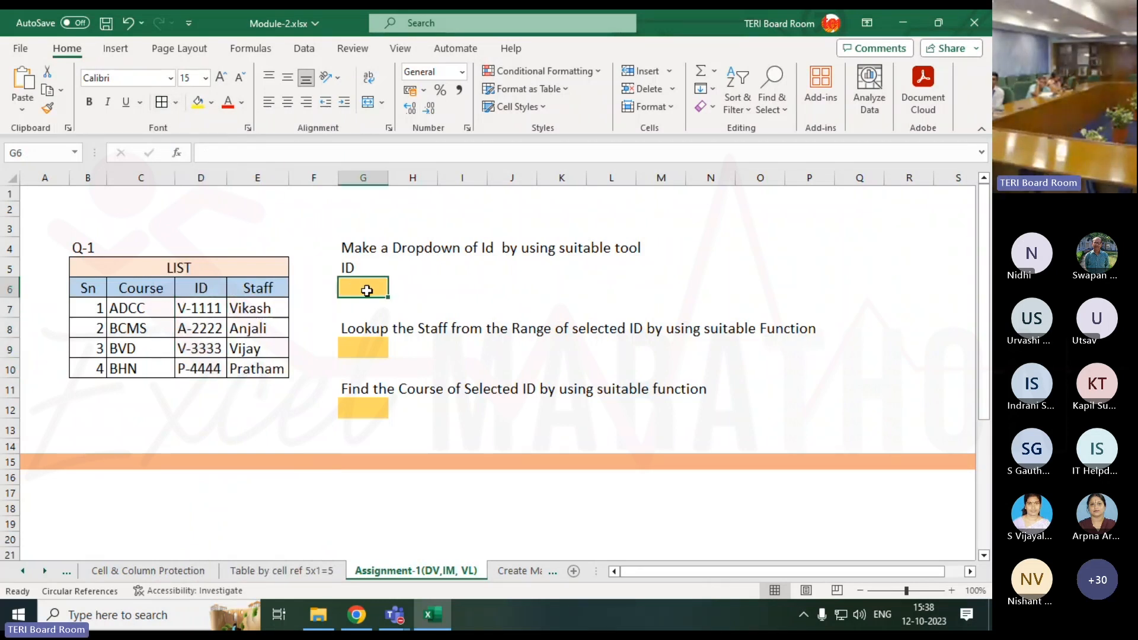
click(304, 48)
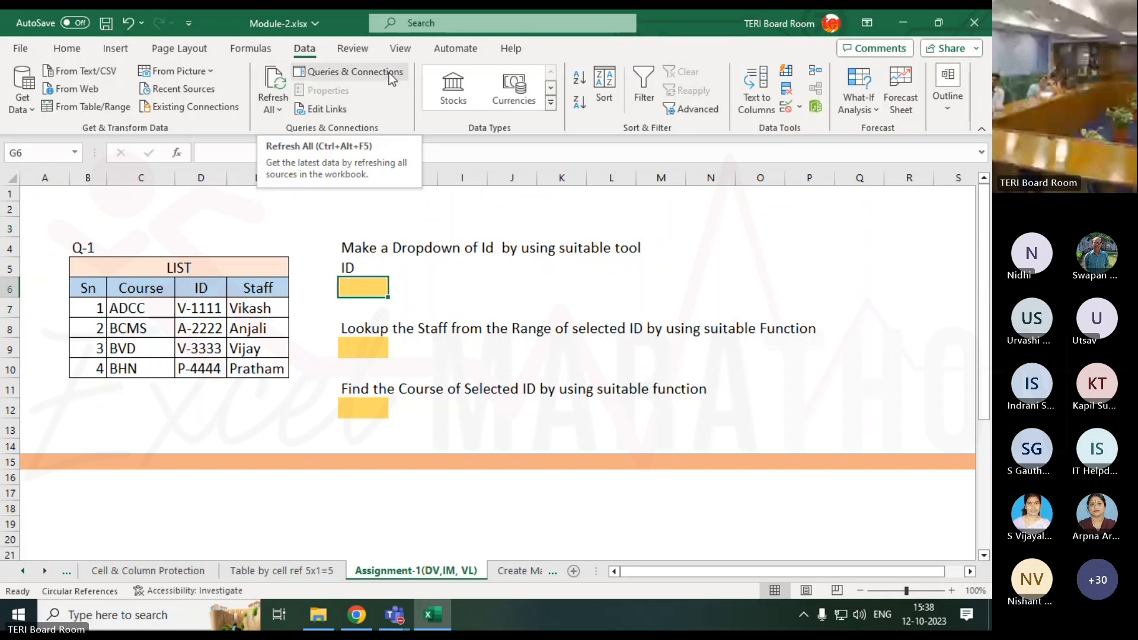
click(358, 51)
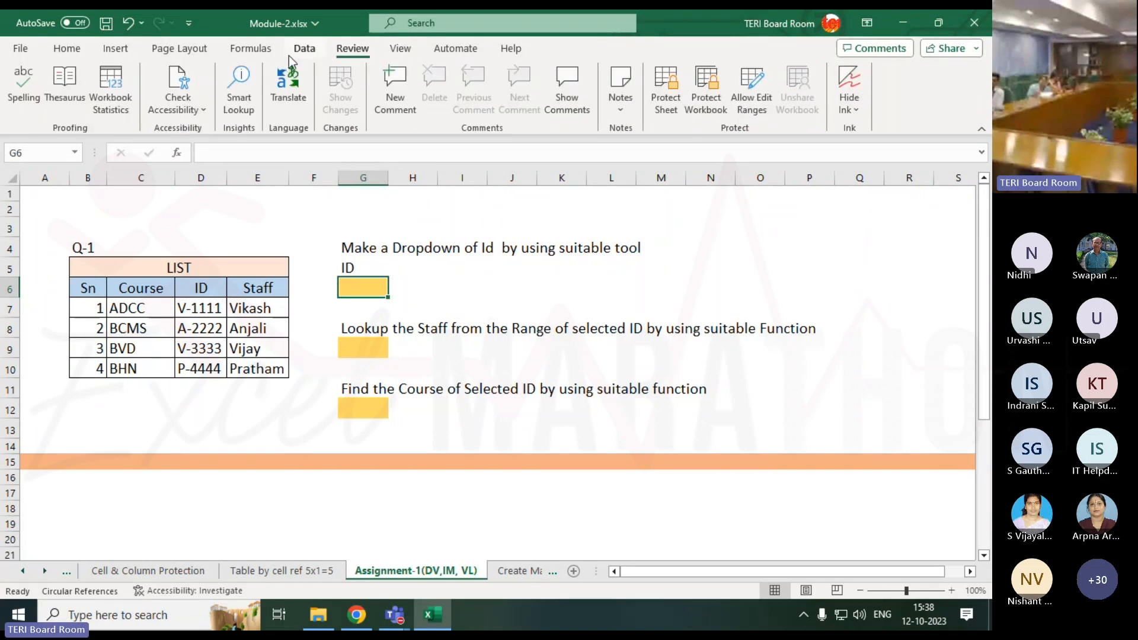
click(303, 49)
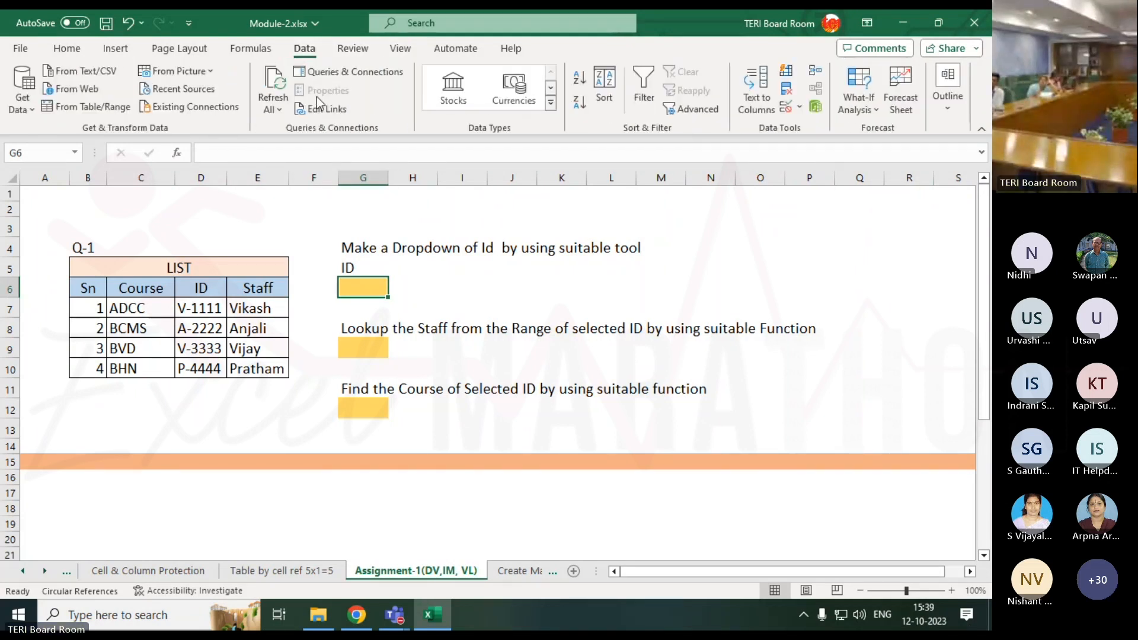
click(548, 104)
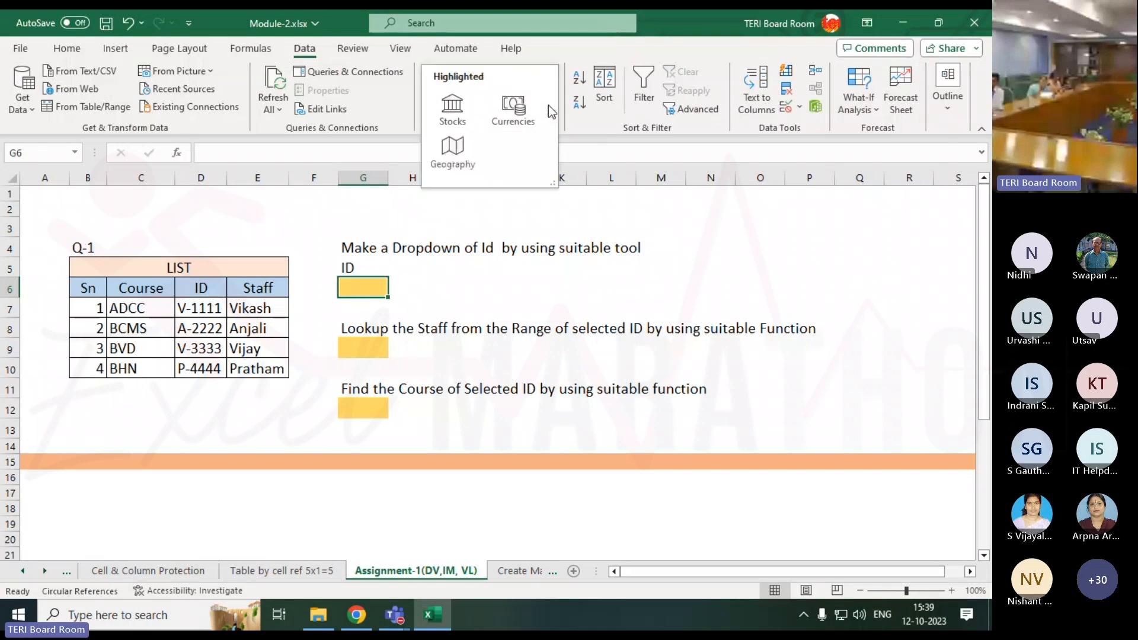
click(591, 111)
click(888, 169)
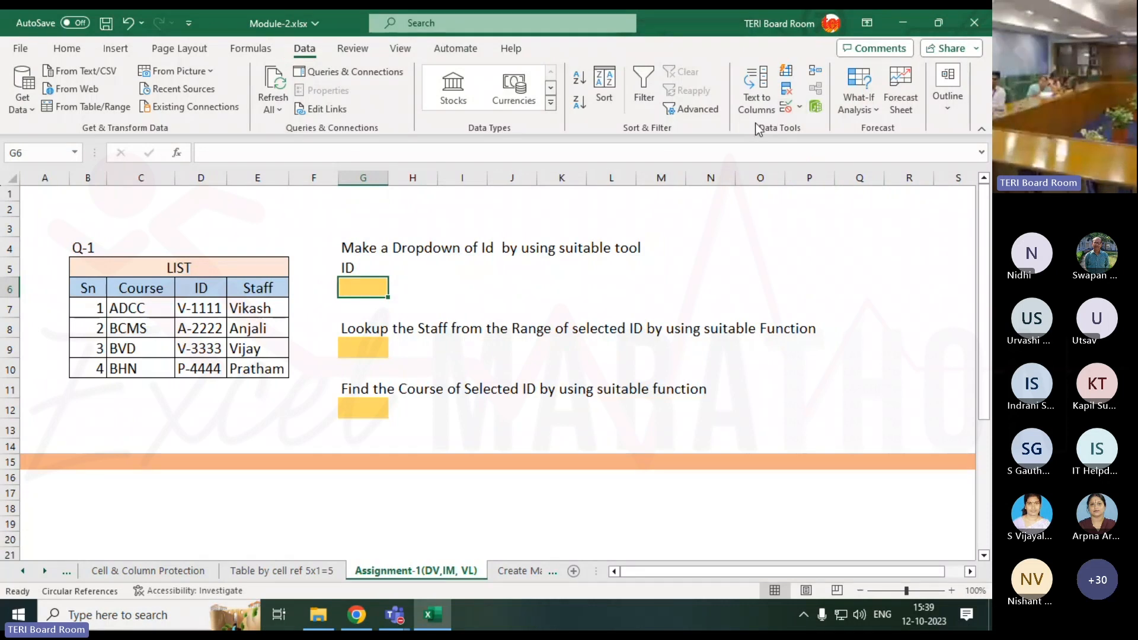
click(800, 108)
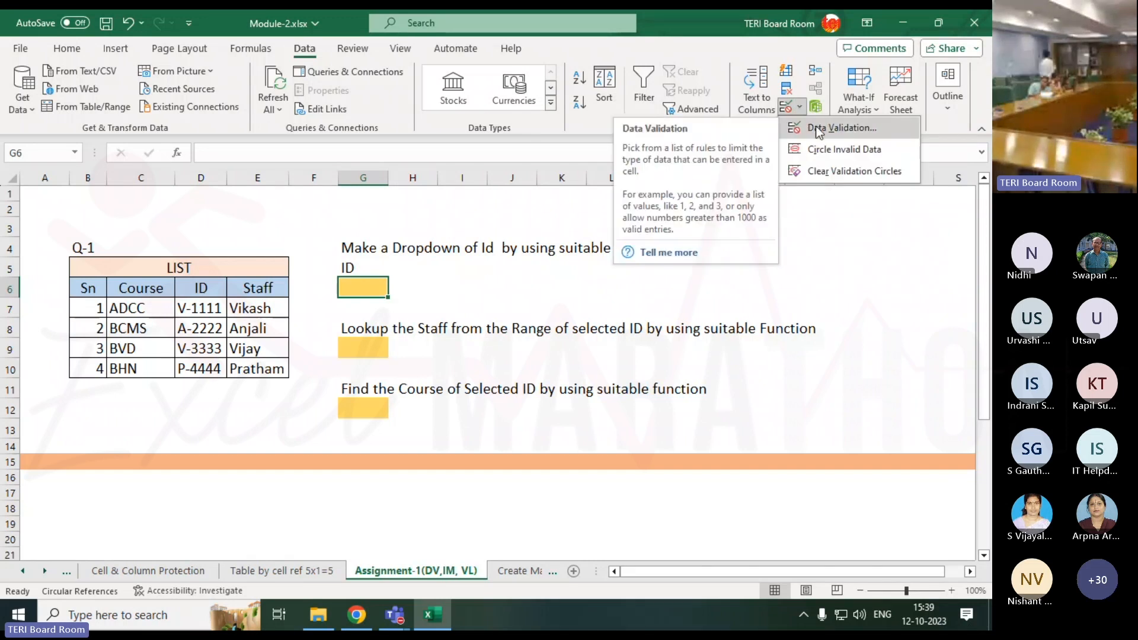
click(788, 316)
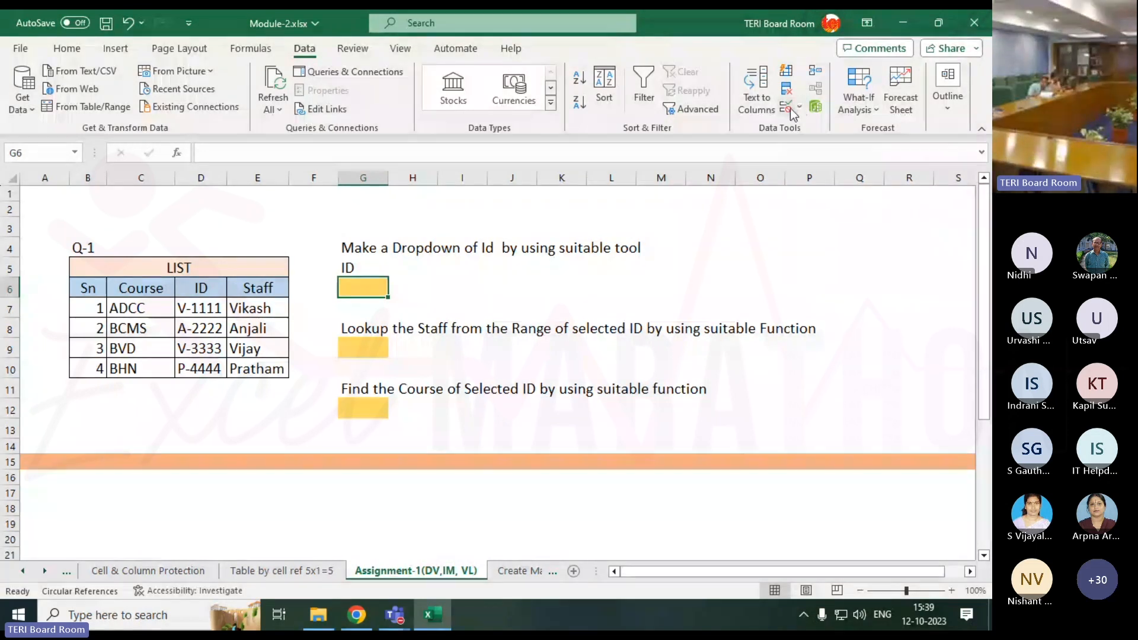
click(812, 109)
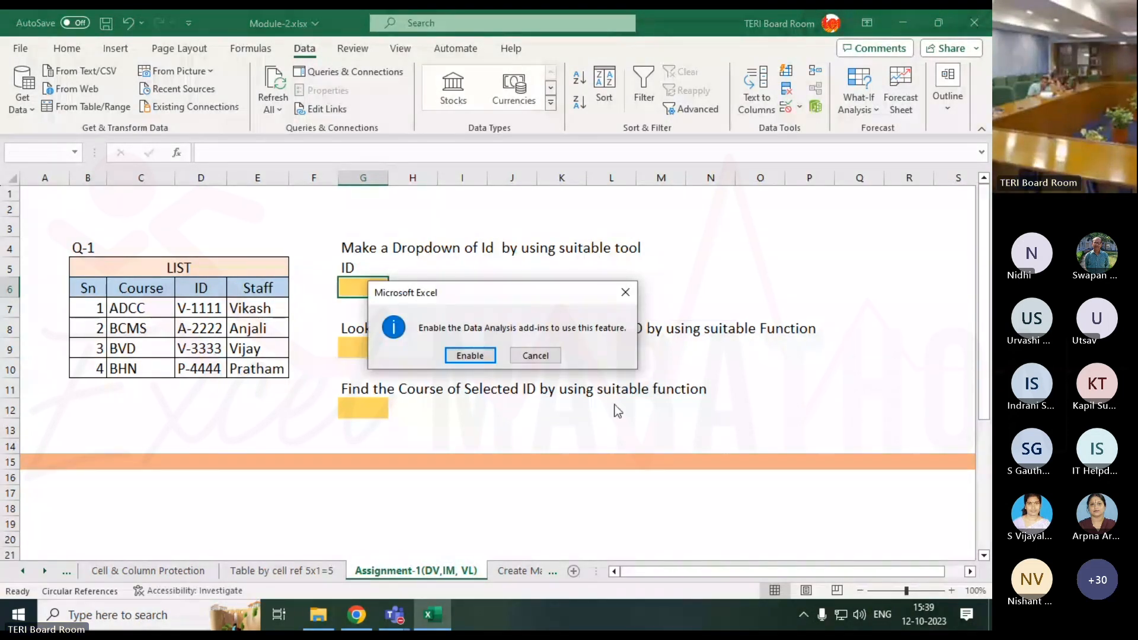
click(625, 292)
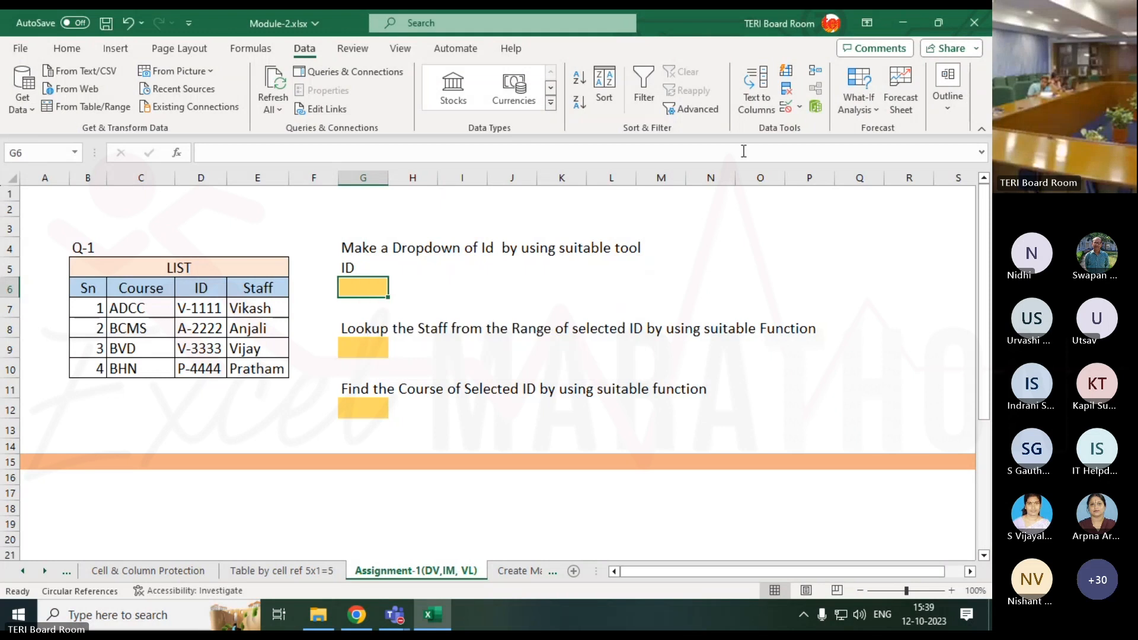
Step: Add a List data validation to cell G6 with the IDs in =$D$7:$D$10 as its source
click(800, 108)
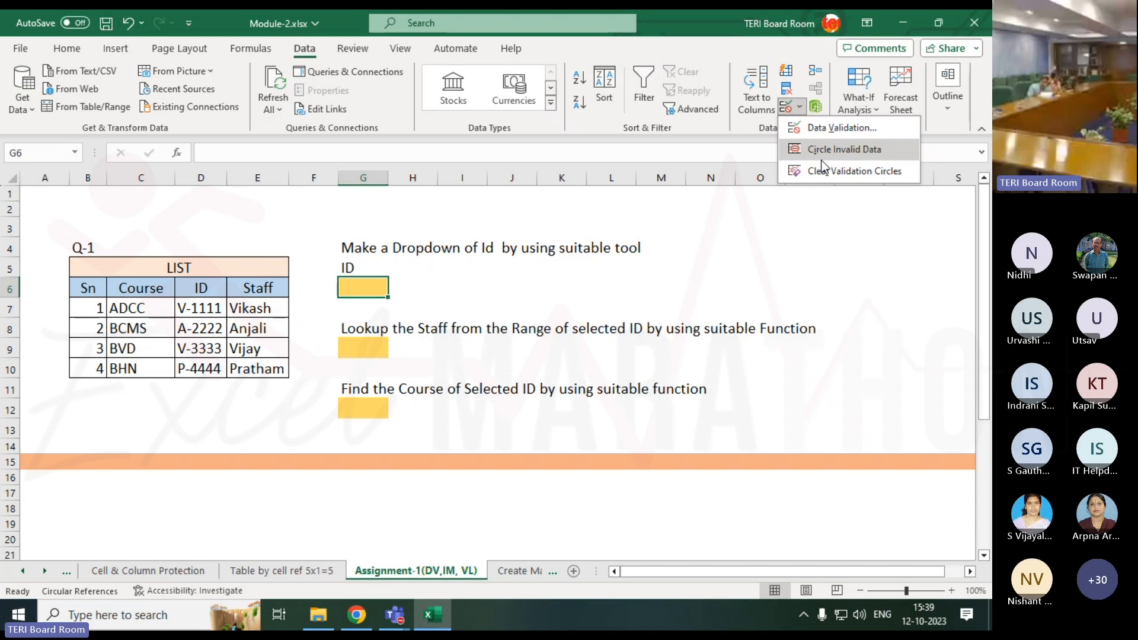
click(838, 129)
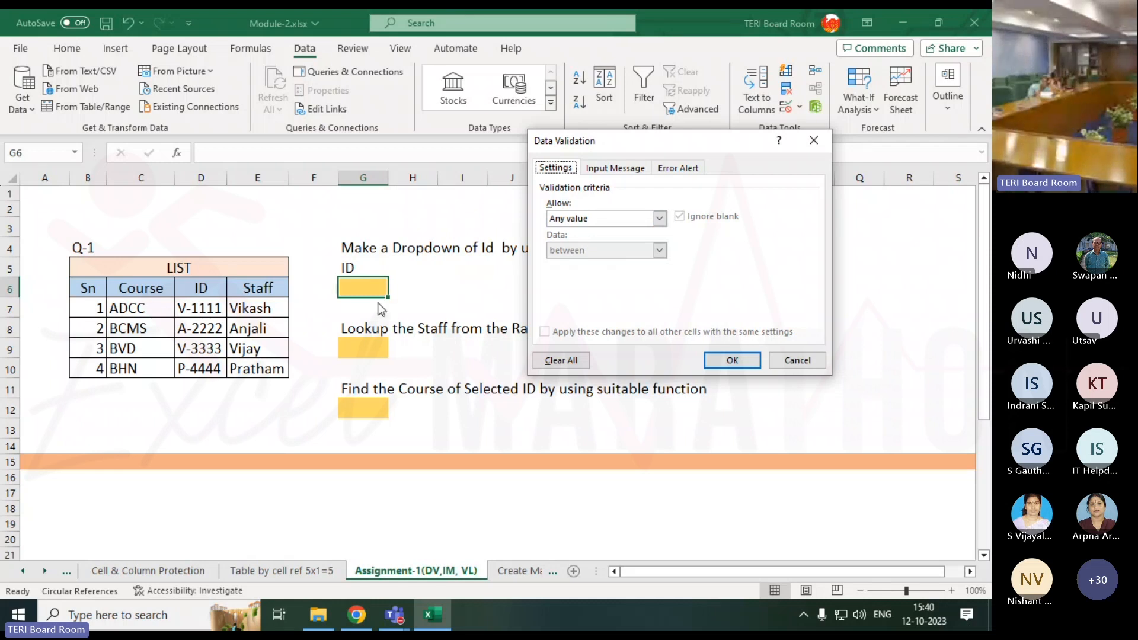
click(607, 218)
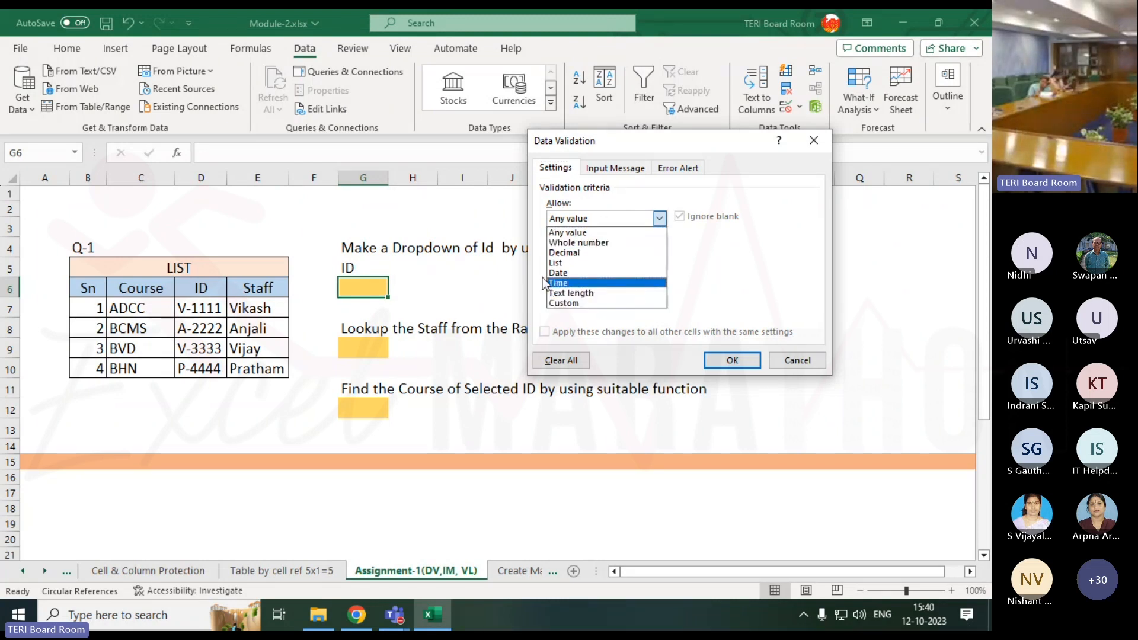
click(582, 269)
click(564, 281)
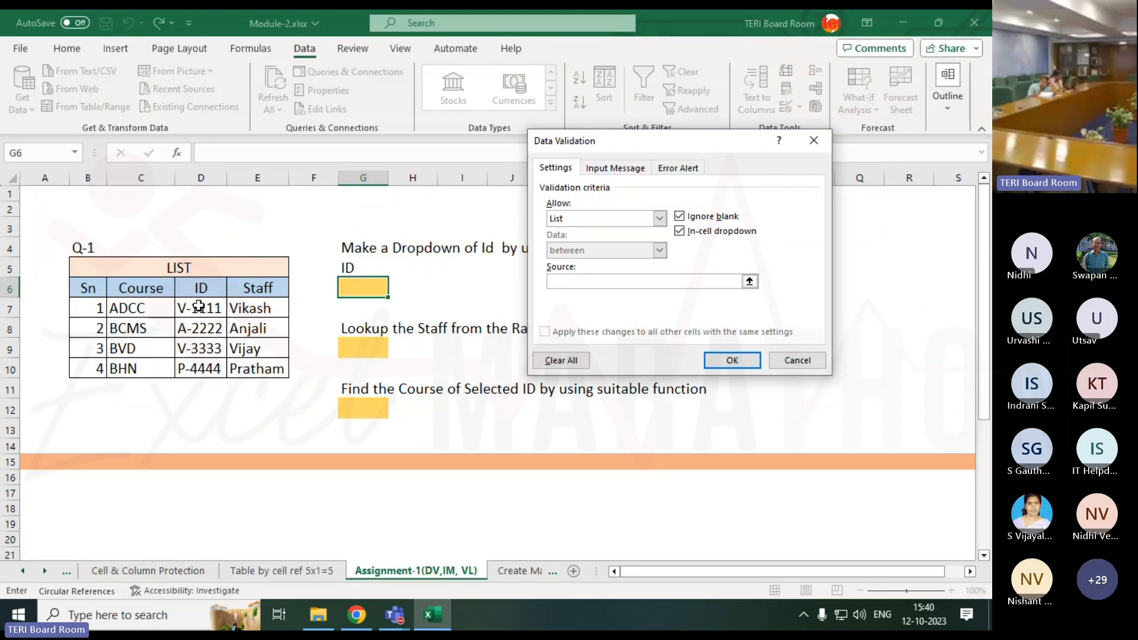
drag(198, 307, 199, 366)
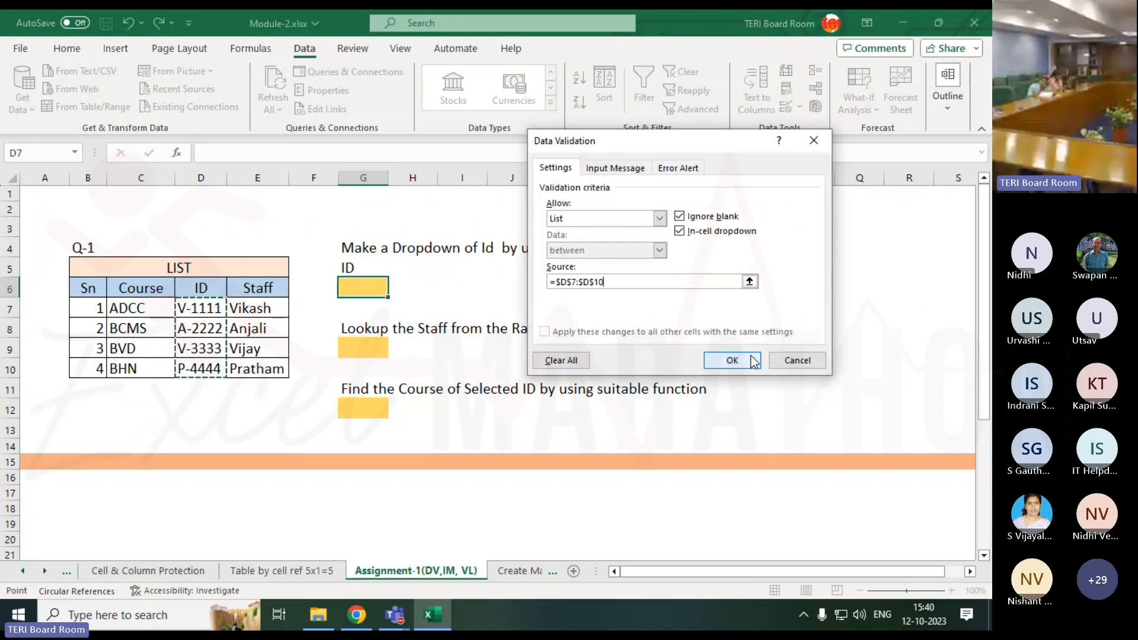
click(733, 360)
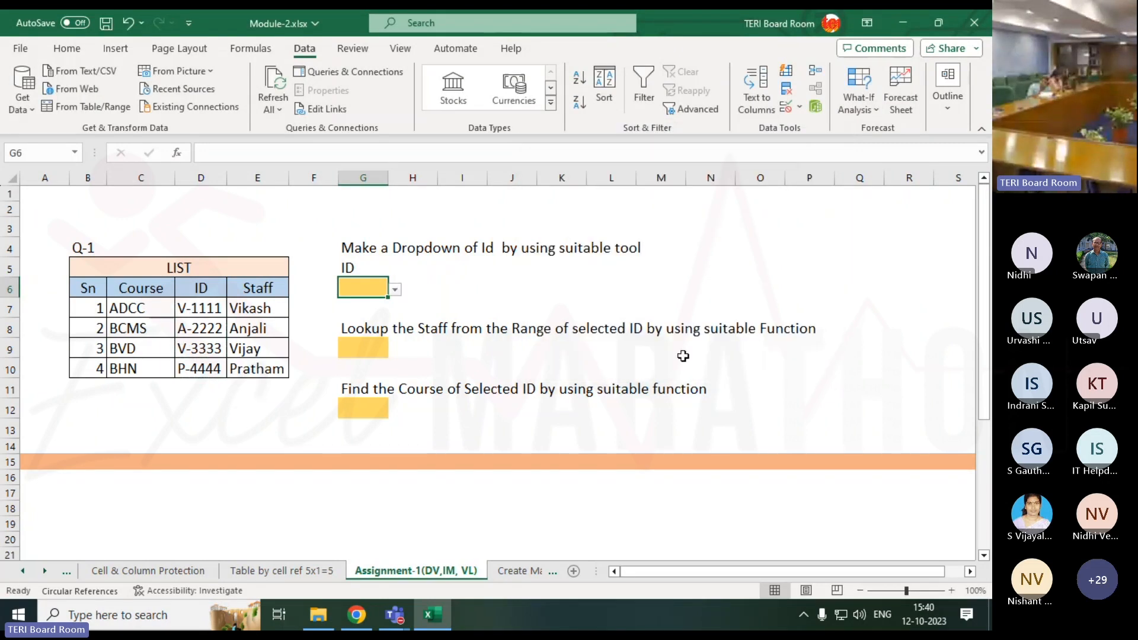
Step: Test the ID dropdown in G6 by choosing A-2222, V-3333 and P-4444 in turn, ending on V-3333
click(396, 291)
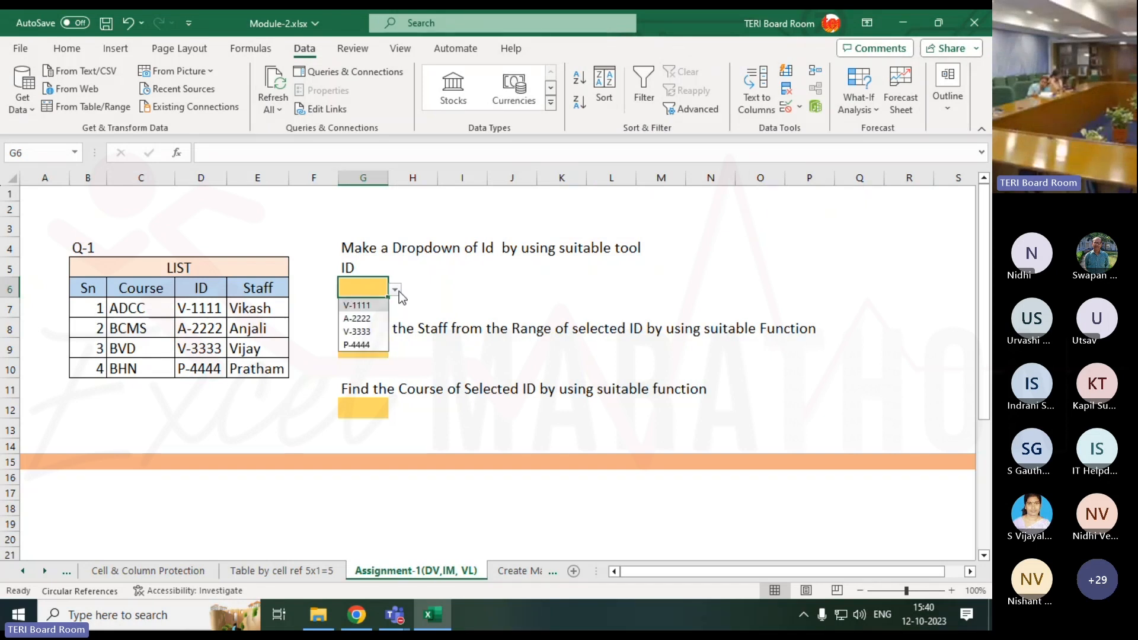
click(357, 319)
click(395, 290)
click(376, 331)
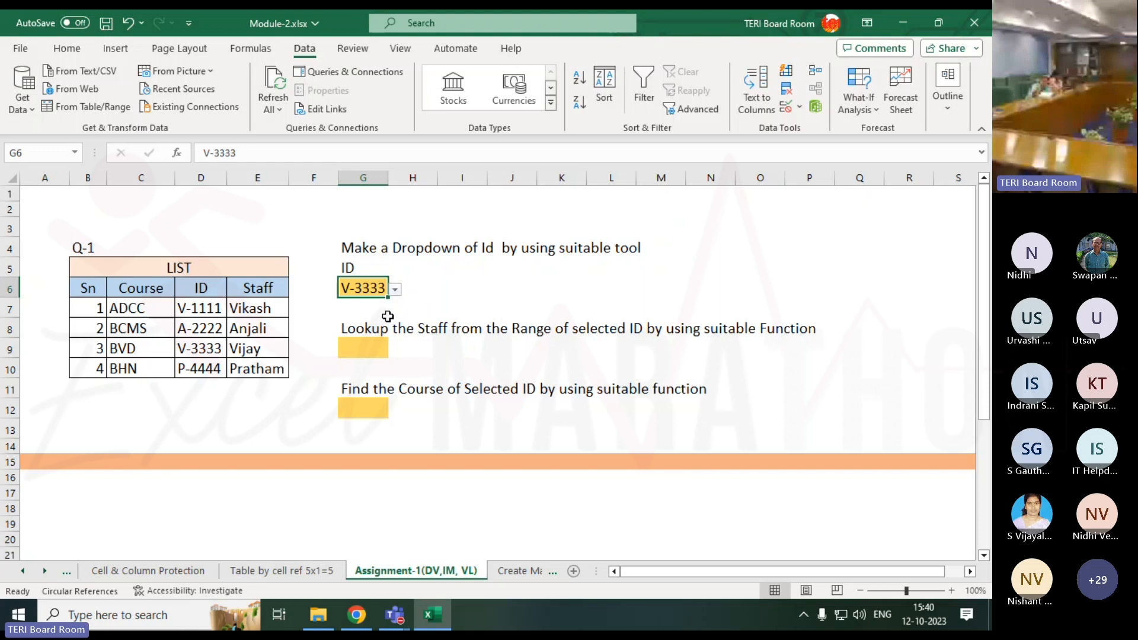
click(395, 289)
click(357, 345)
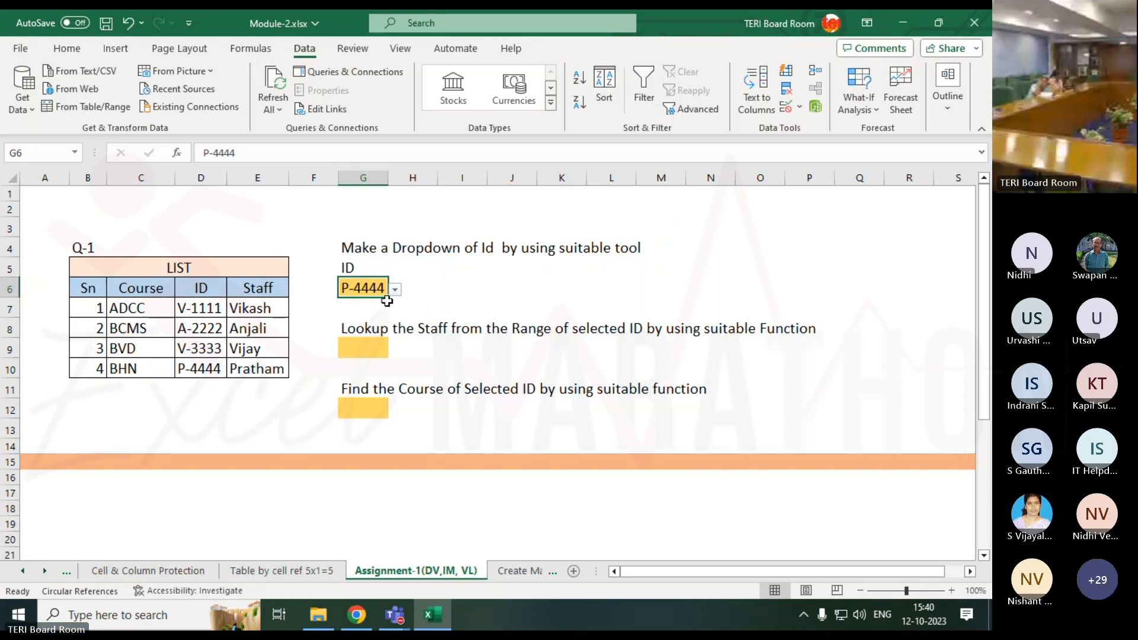
click(395, 290)
click(365, 318)
click(395, 290)
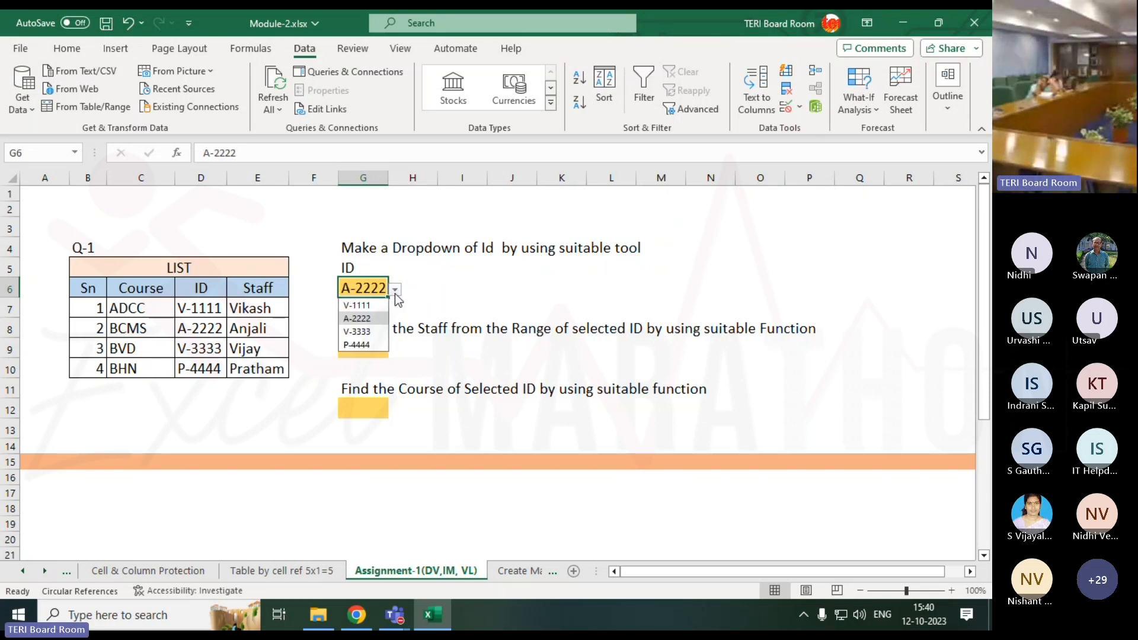
click(376, 317)
click(394, 289)
click(377, 331)
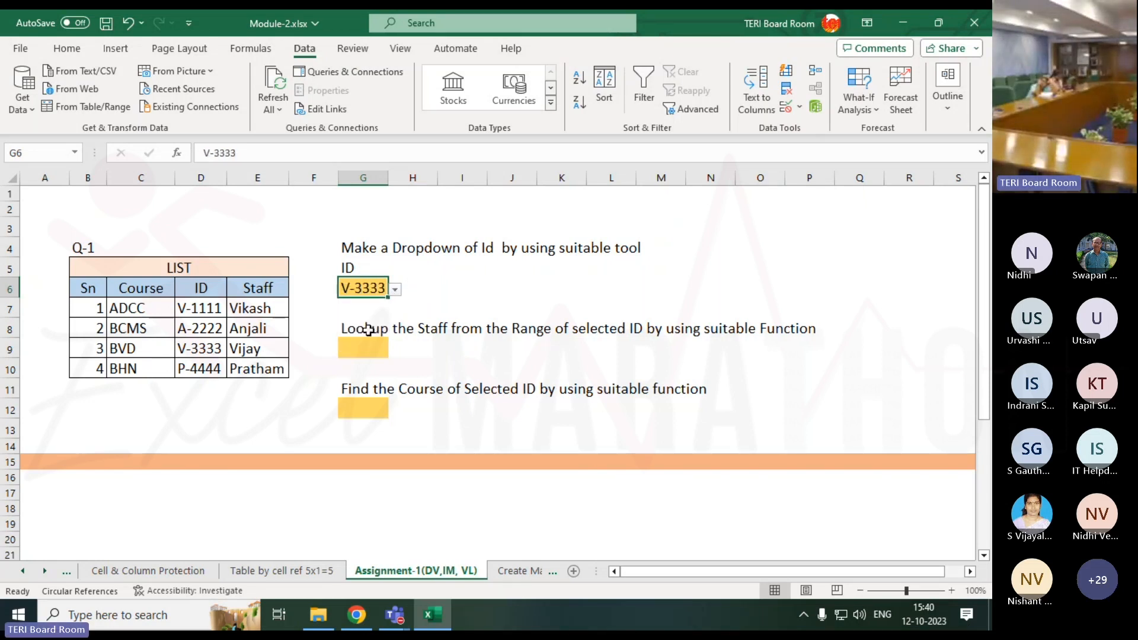
Step: Replace the staff name in E7 with a different name starting with A
click(130, 306)
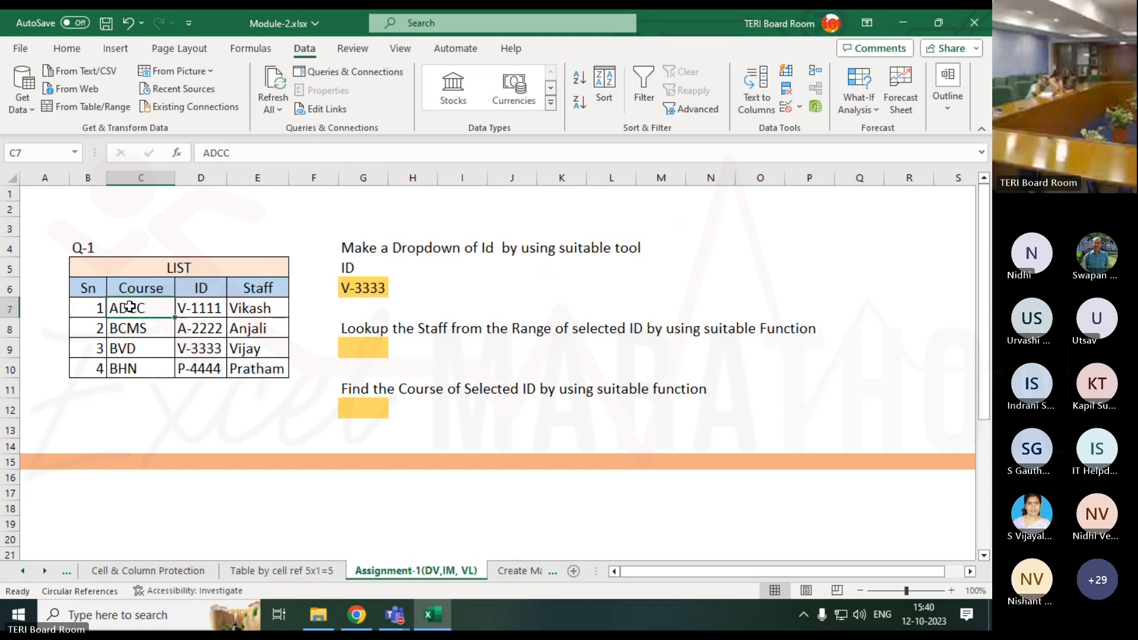
click(256, 307)
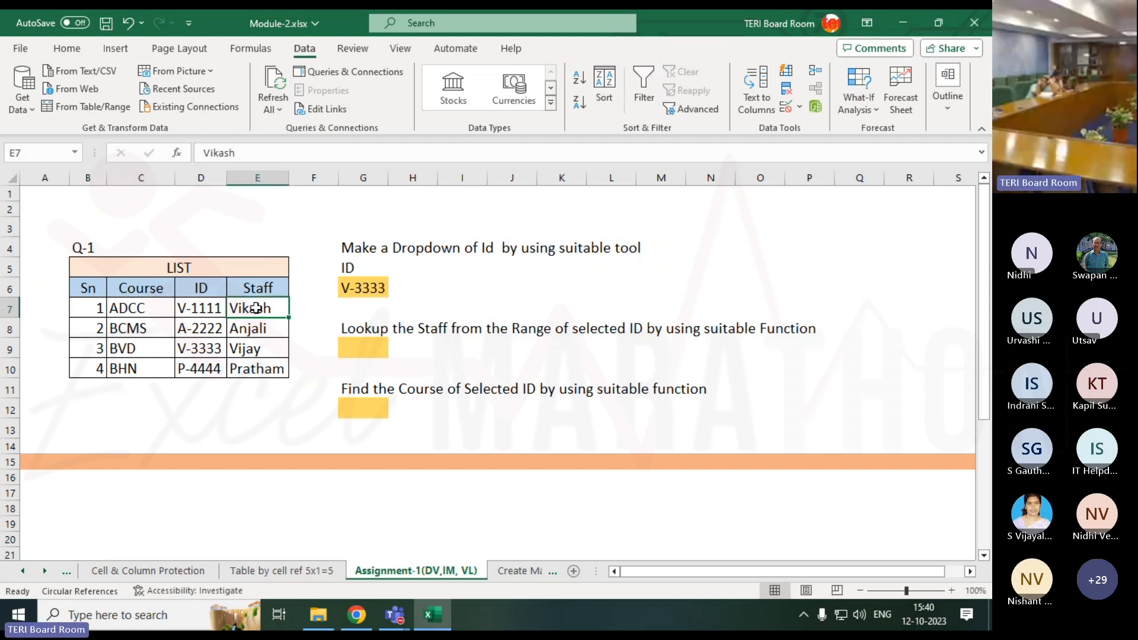
text(Amru)
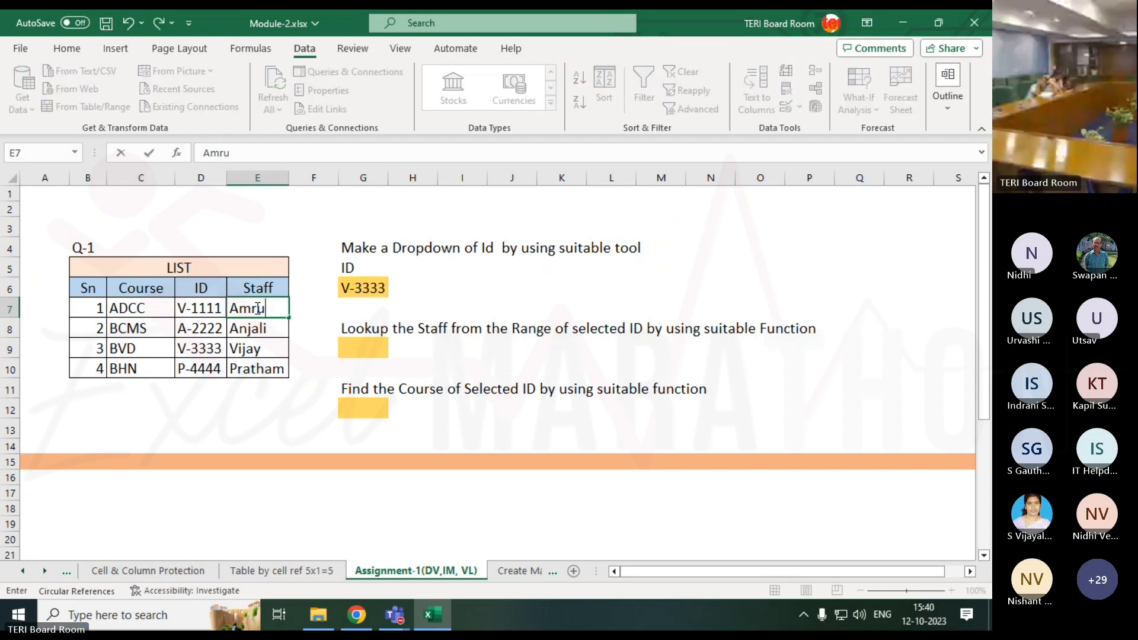
text(d)
key(Return)
key(Left)
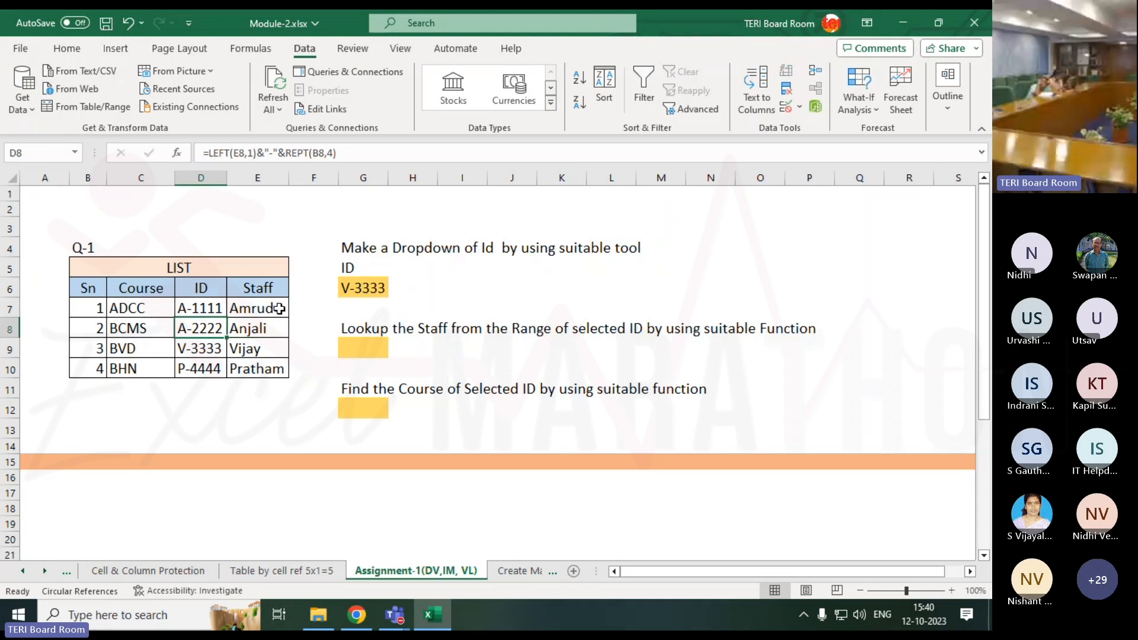
Step: Choose A-1111 from the ID dropdown in cell G6
click(369, 288)
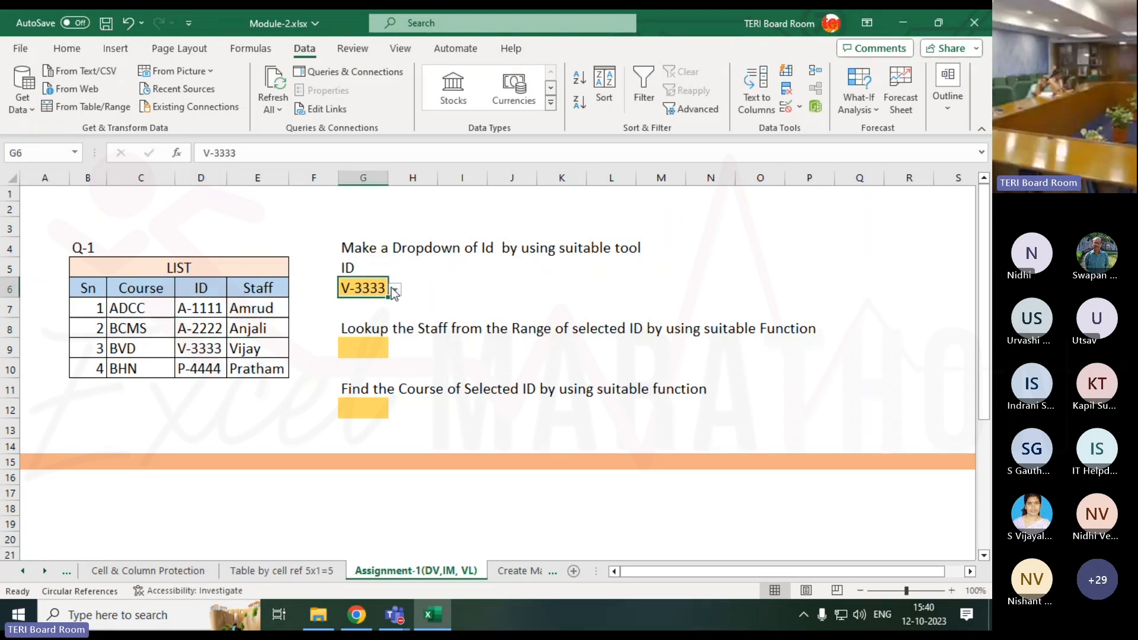
click(392, 288)
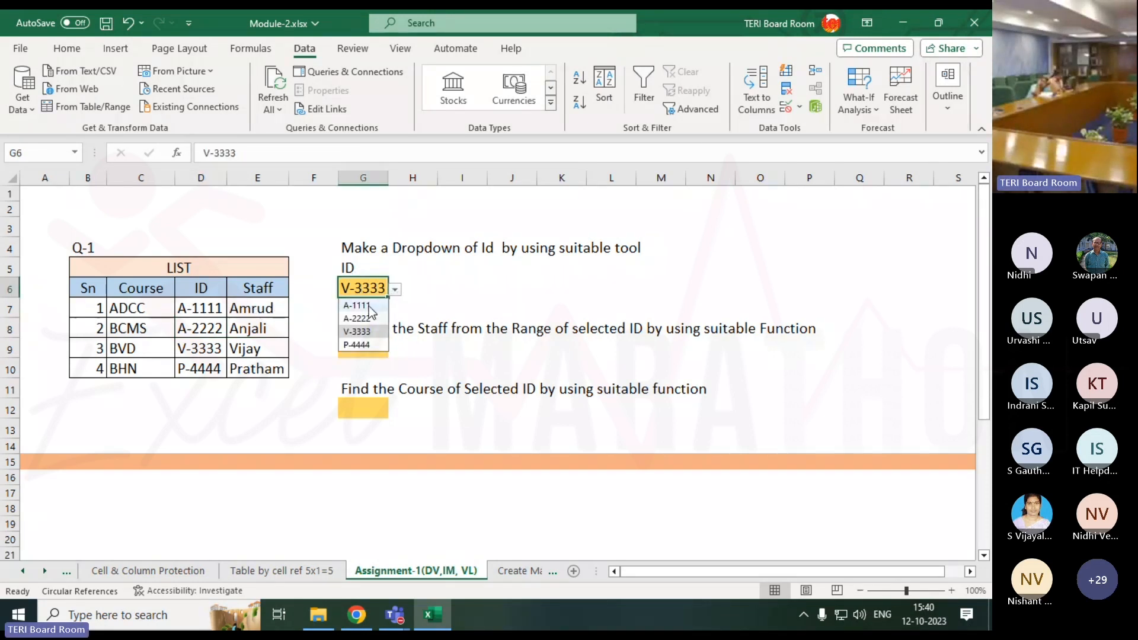
click(368, 305)
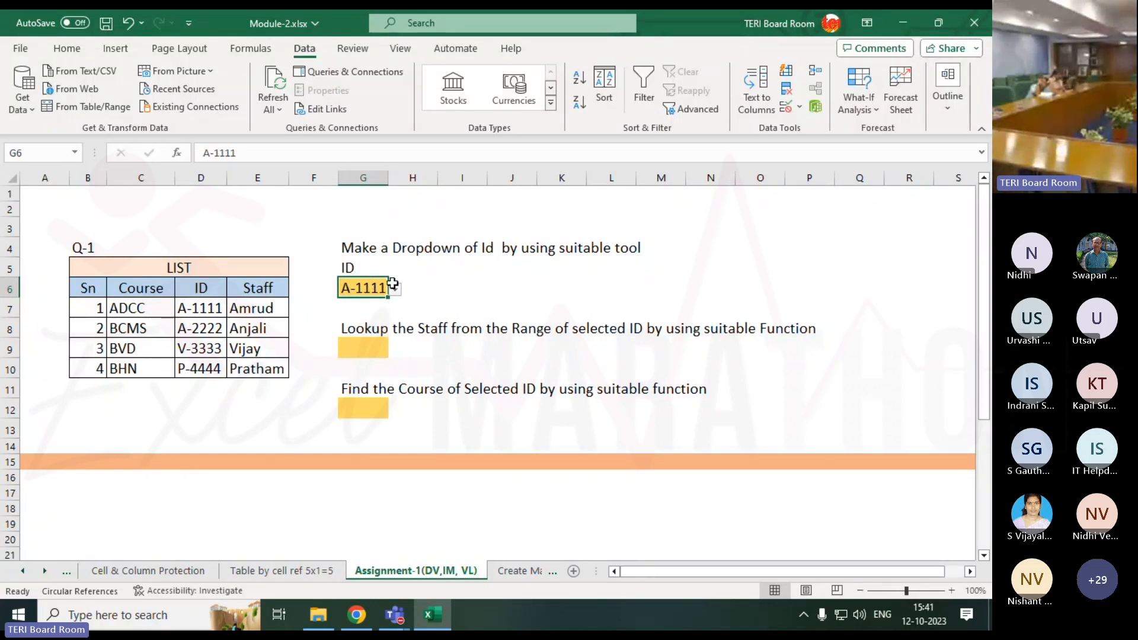
click(368, 360)
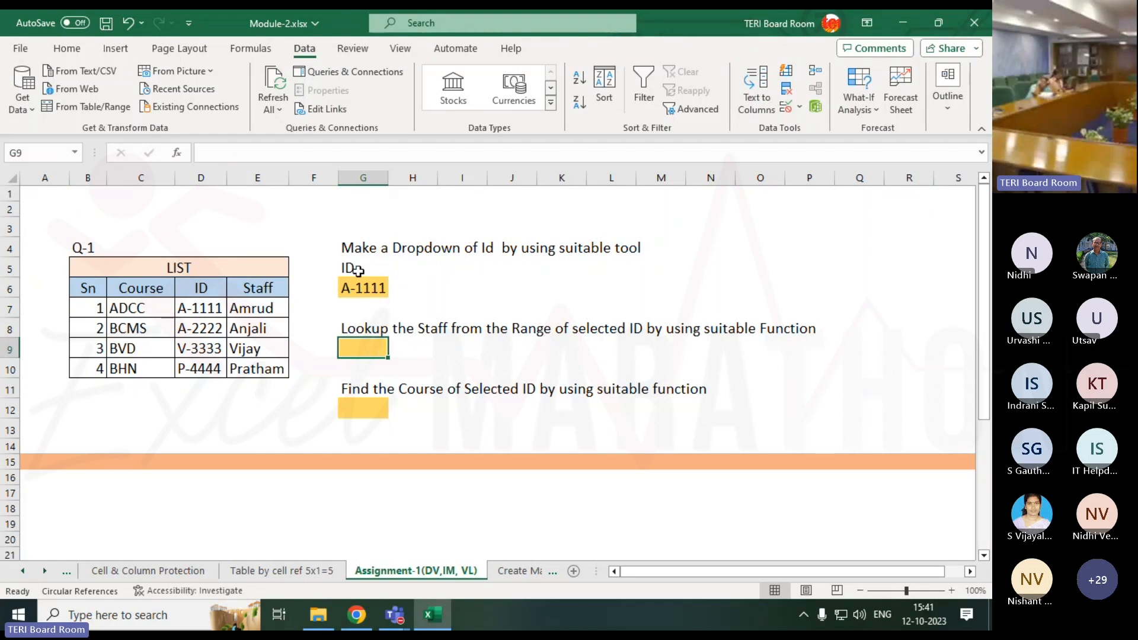
click(368, 287)
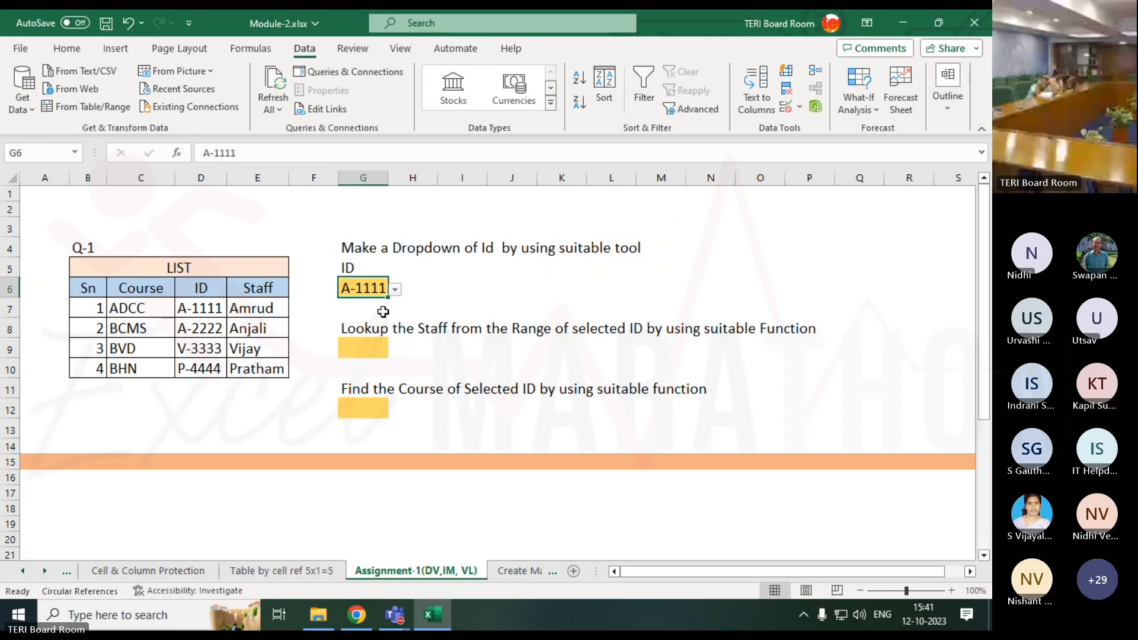
click(371, 347)
click(377, 412)
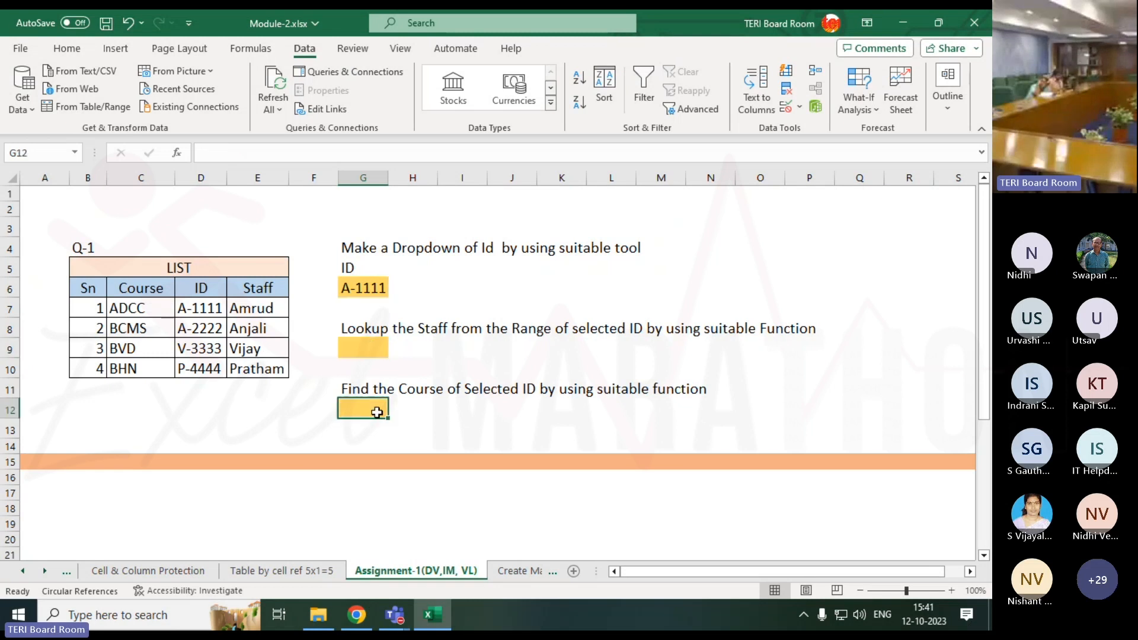
click(383, 349)
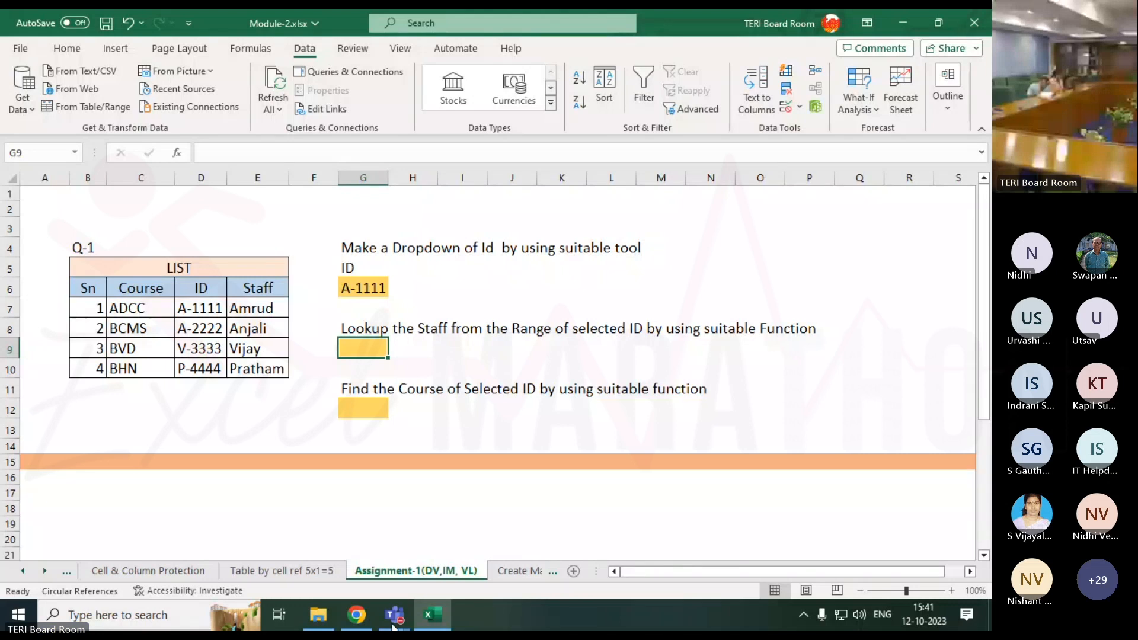
Step: Switch to the Teams meeting window to check the meeting chat, and return to the Excel workbook
mouse_move(394, 614)
click(466, 504)
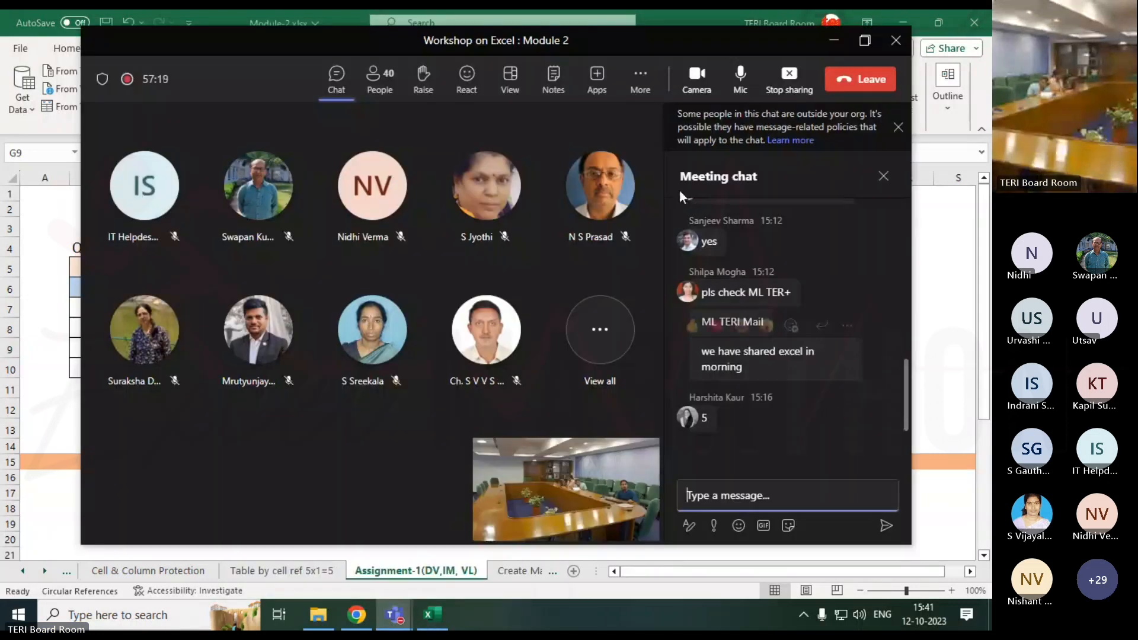
click(930, 343)
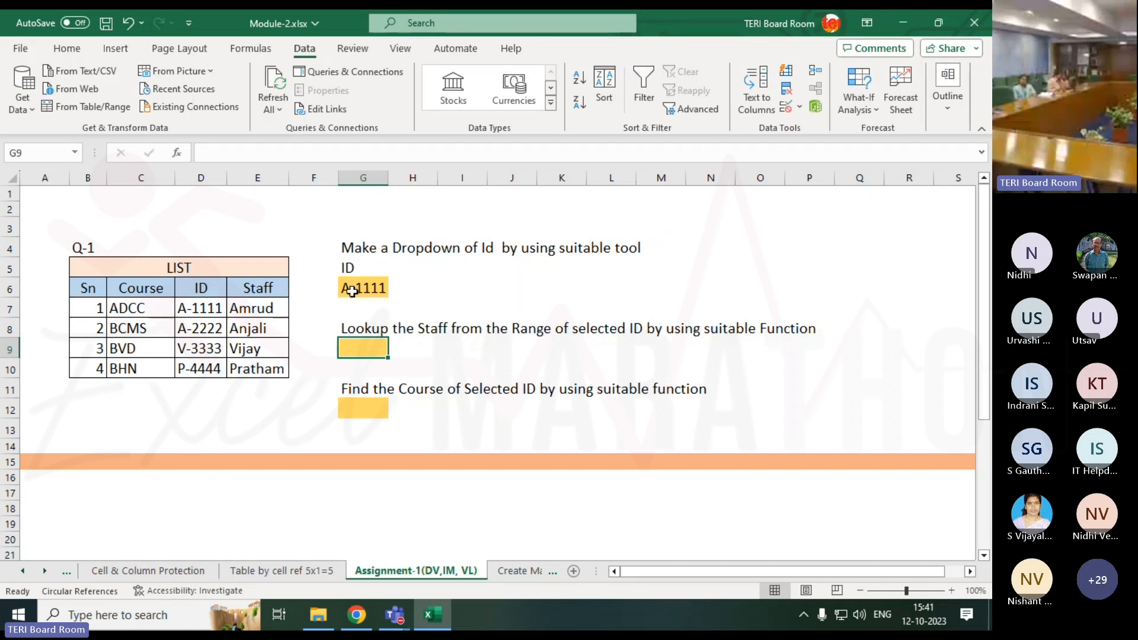
click(211, 287)
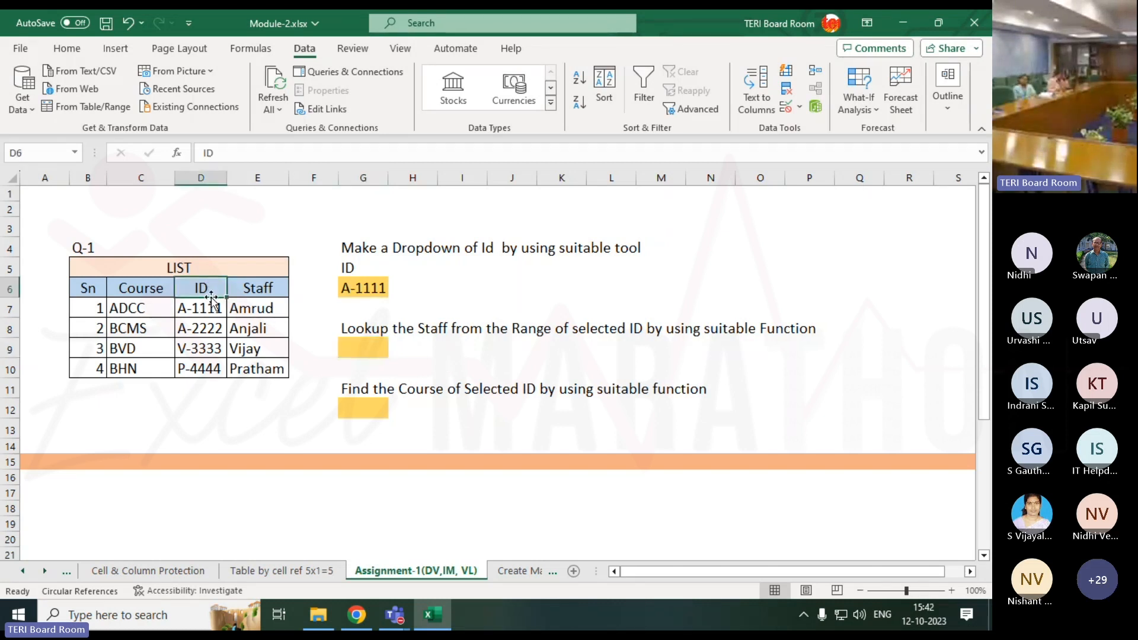
click(350, 348)
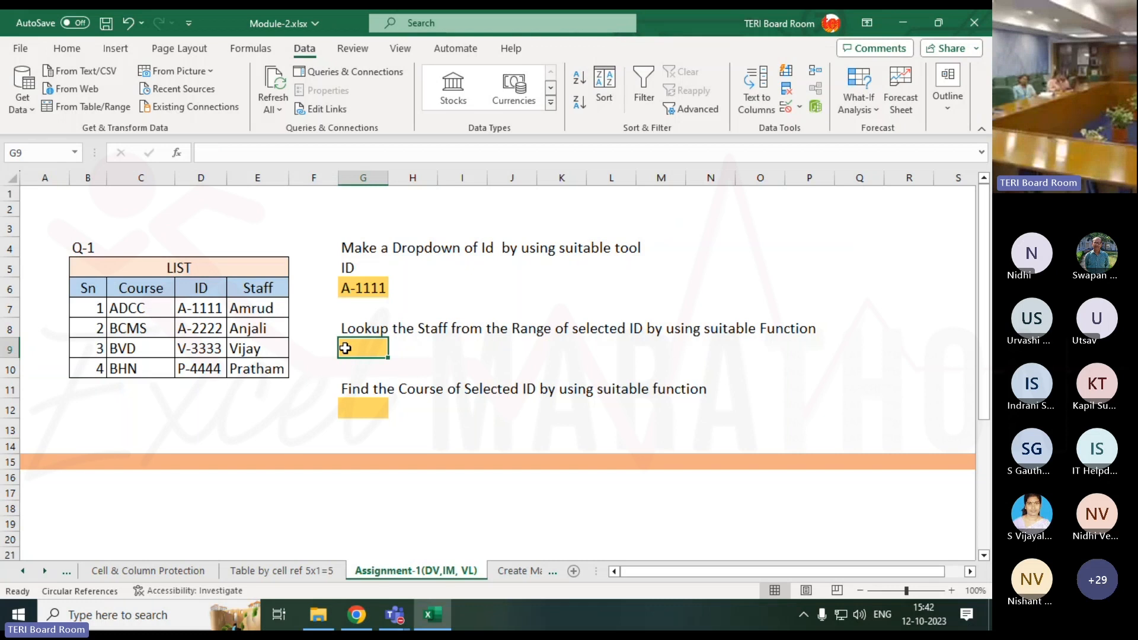
drag(259, 302, 259, 369)
Step: Choose P-4444 from the ID dropdown in cell G6
click(363, 289)
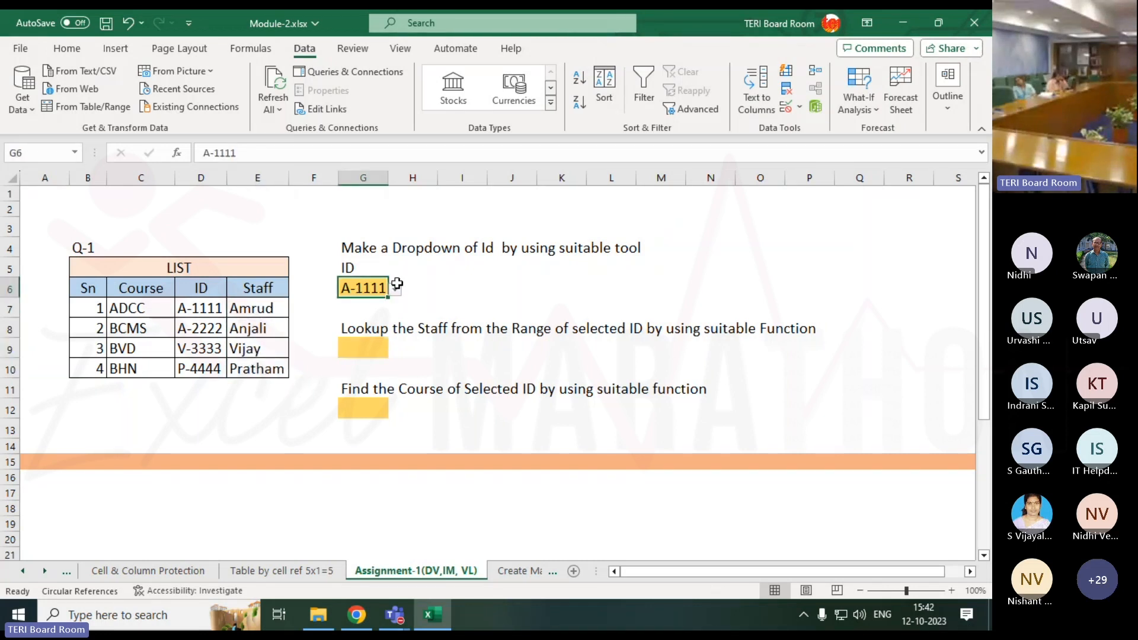
click(395, 289)
click(379, 346)
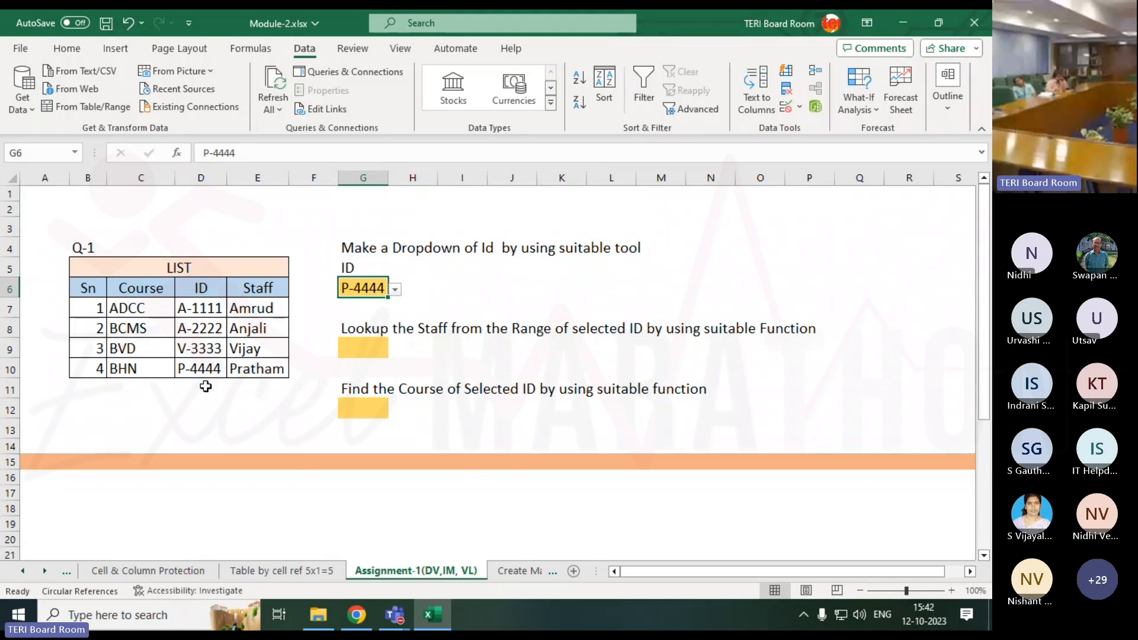
Step: Examine the ID and Staff columns and the table's rows to see whether the lookup runs vertically or horizontally
click(373, 351)
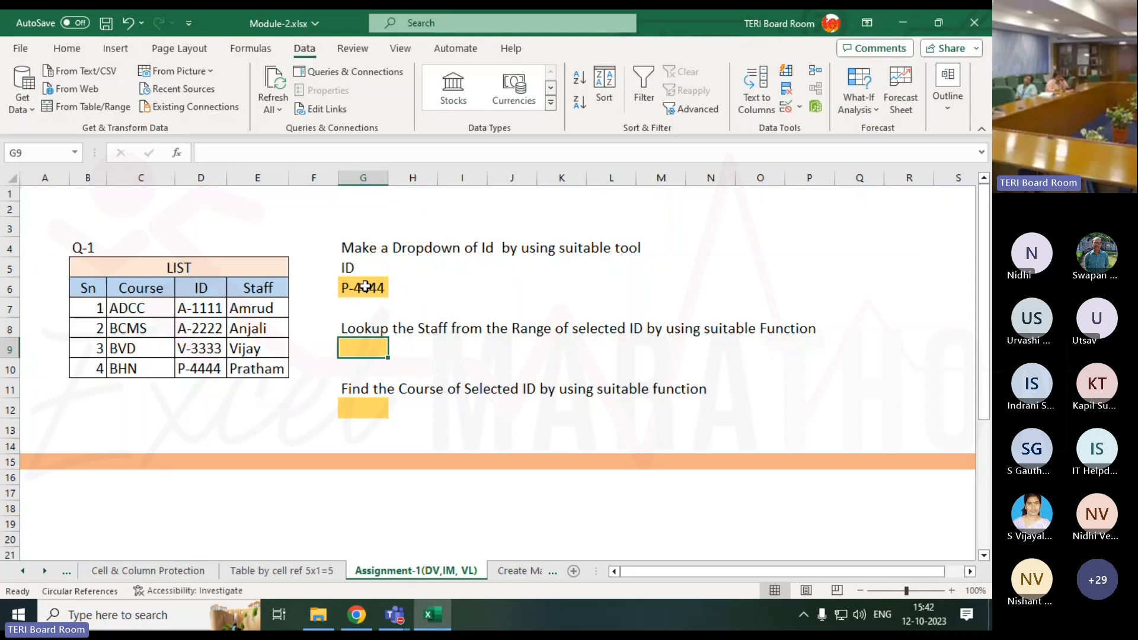
click(258, 350)
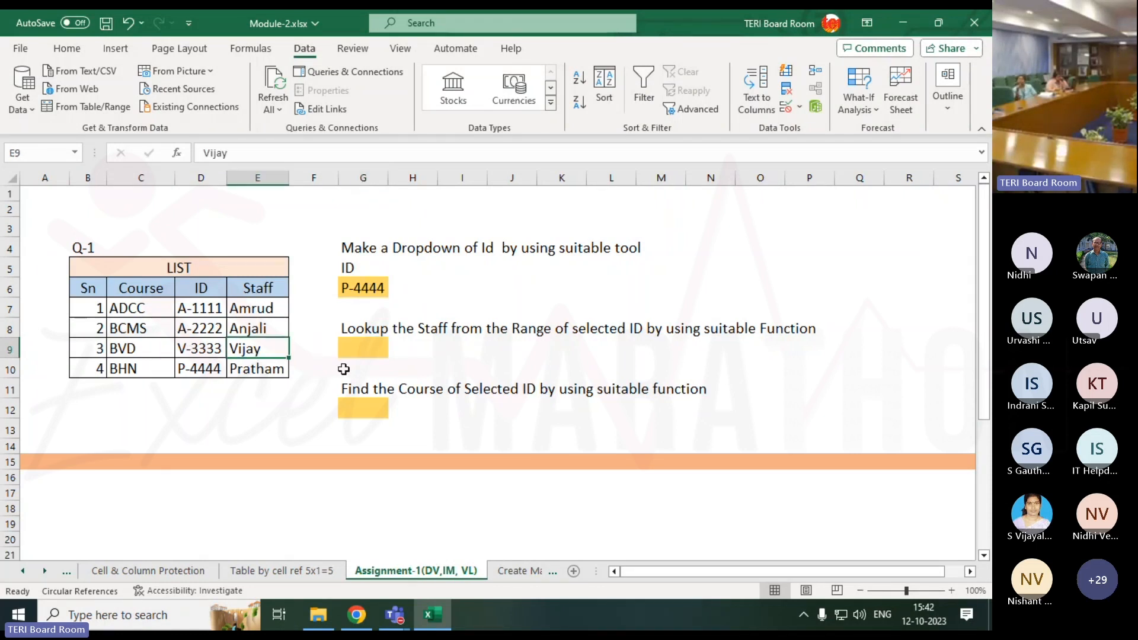
click(371, 348)
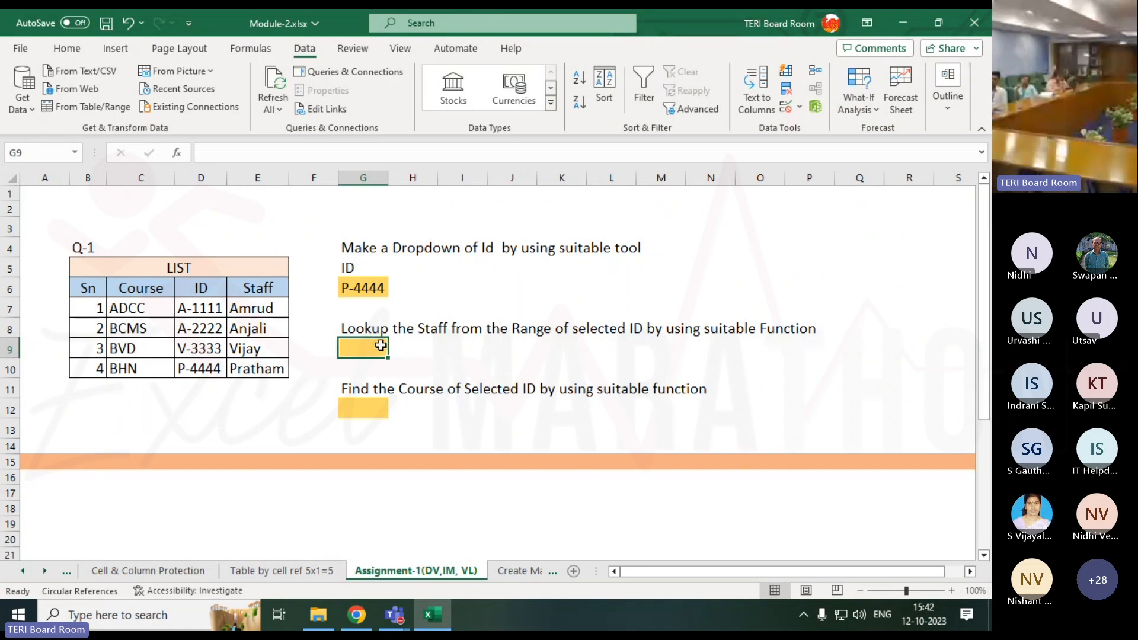
click(201, 308)
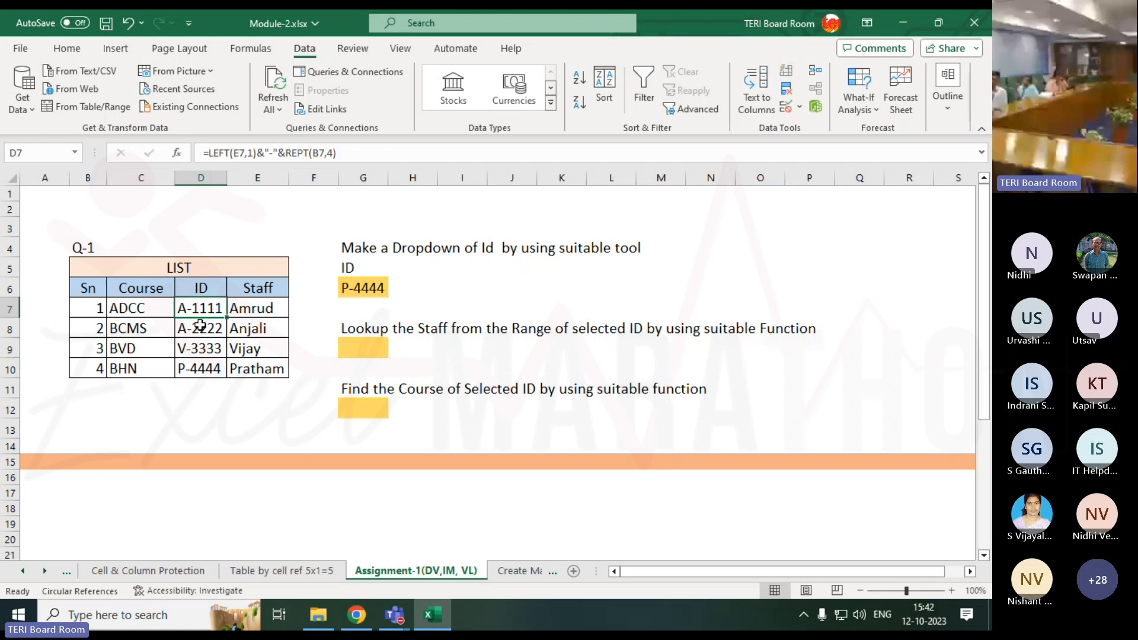
click(198, 328)
click(199, 348)
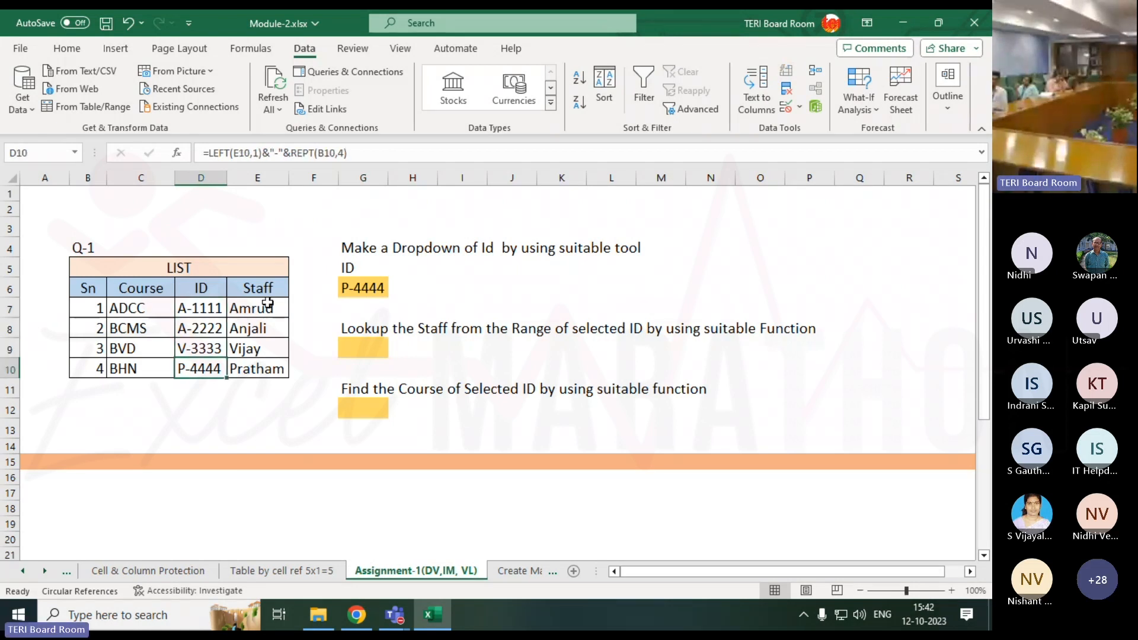
drag(267, 304, 264, 360)
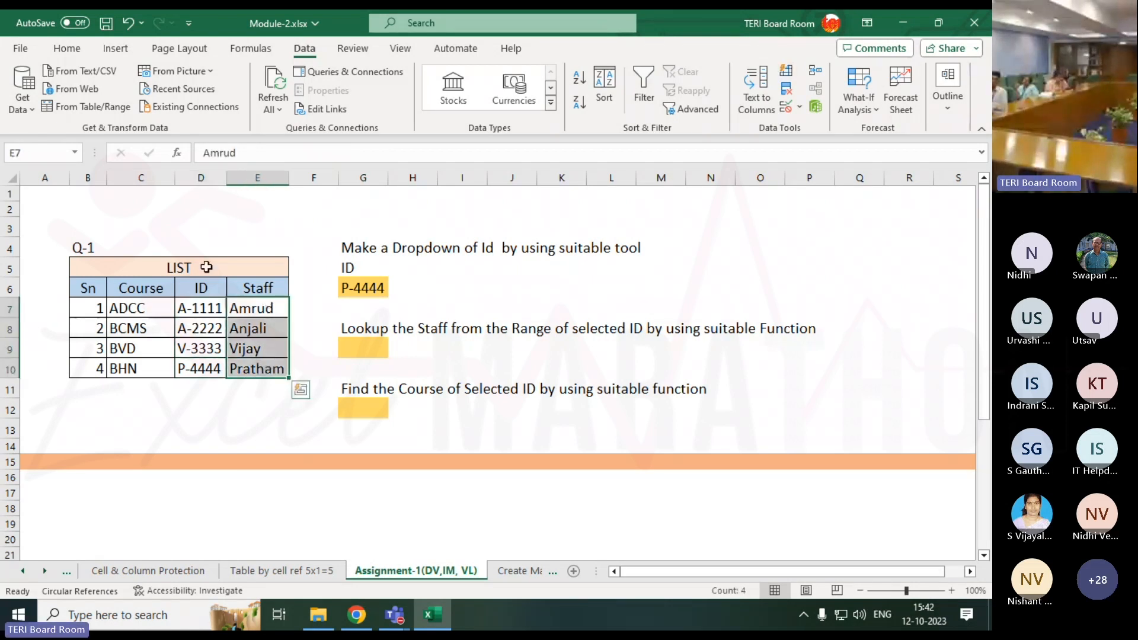
click(202, 178)
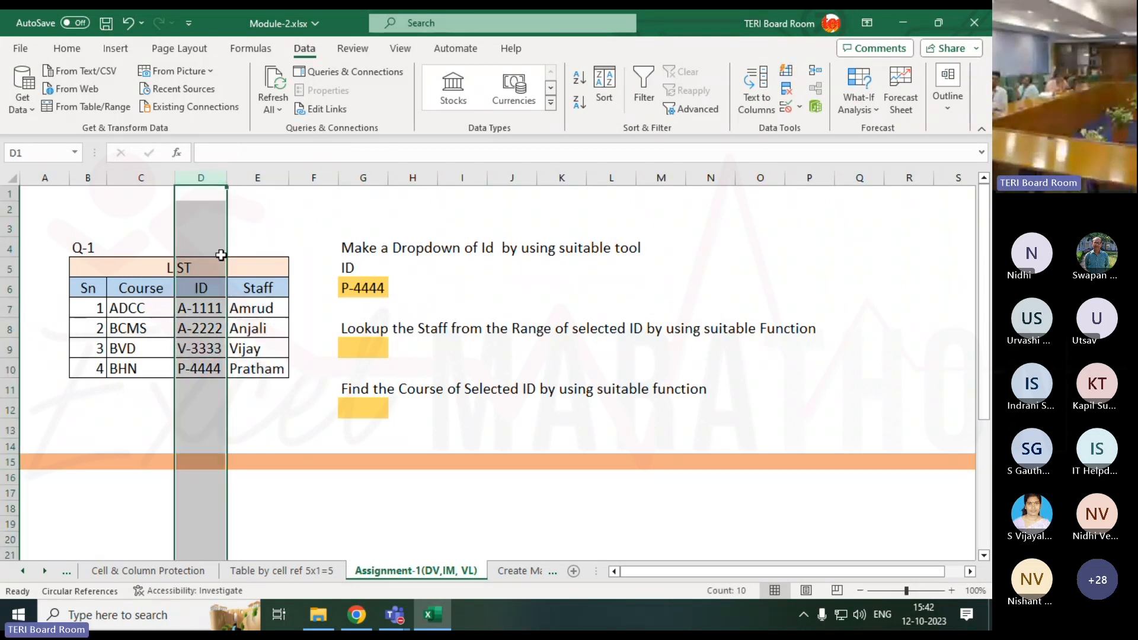
click(256, 176)
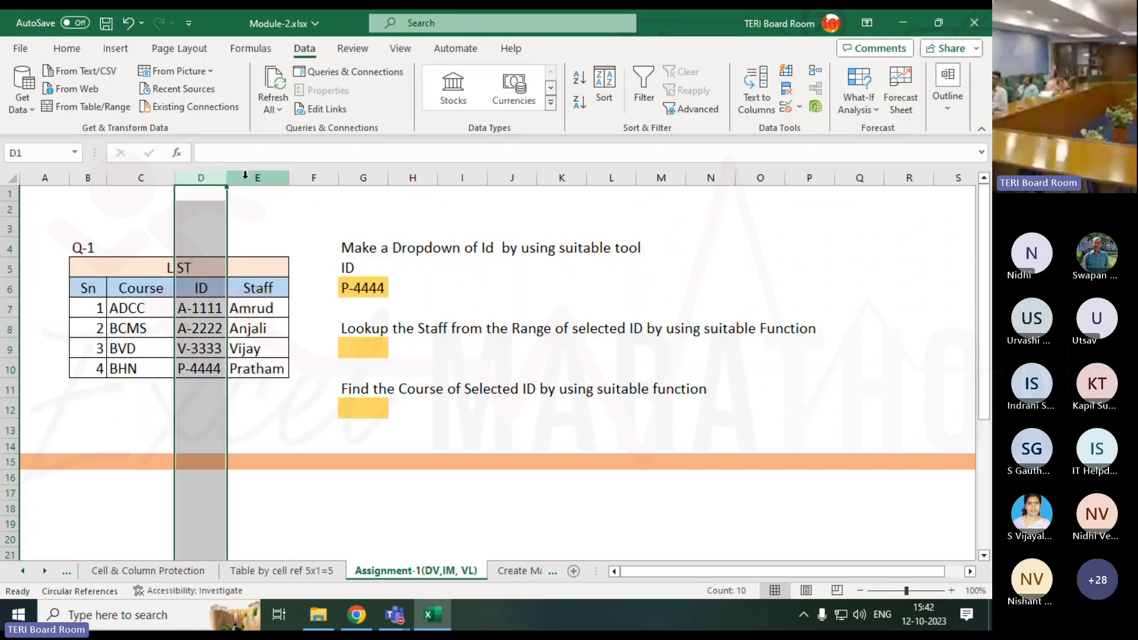
click(10, 275)
click(9, 287)
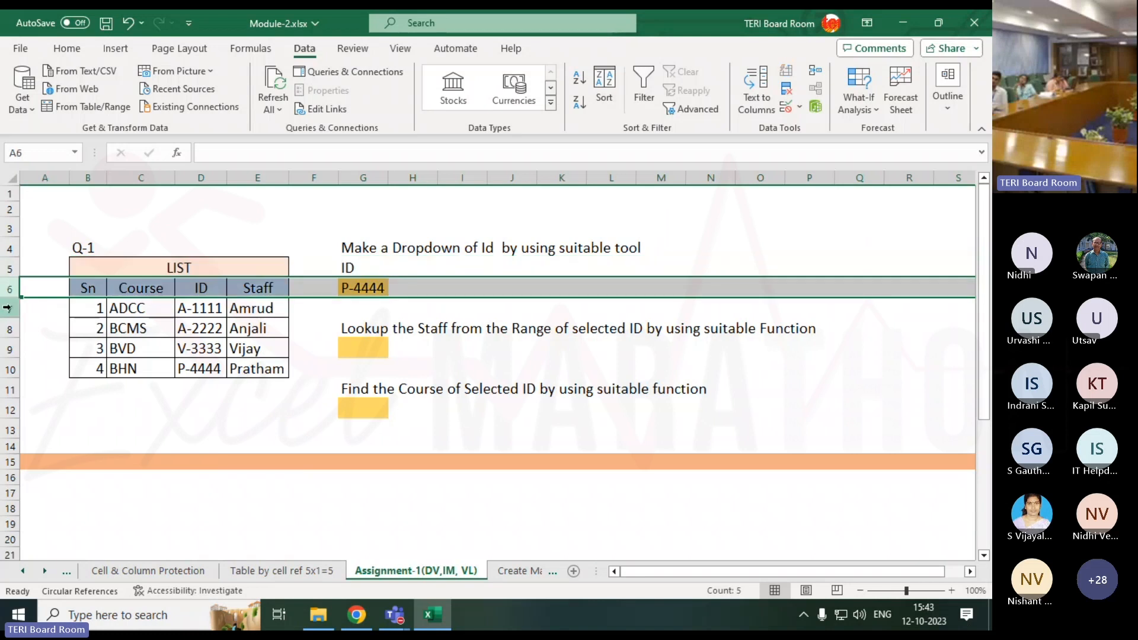
click(11, 308)
click(12, 347)
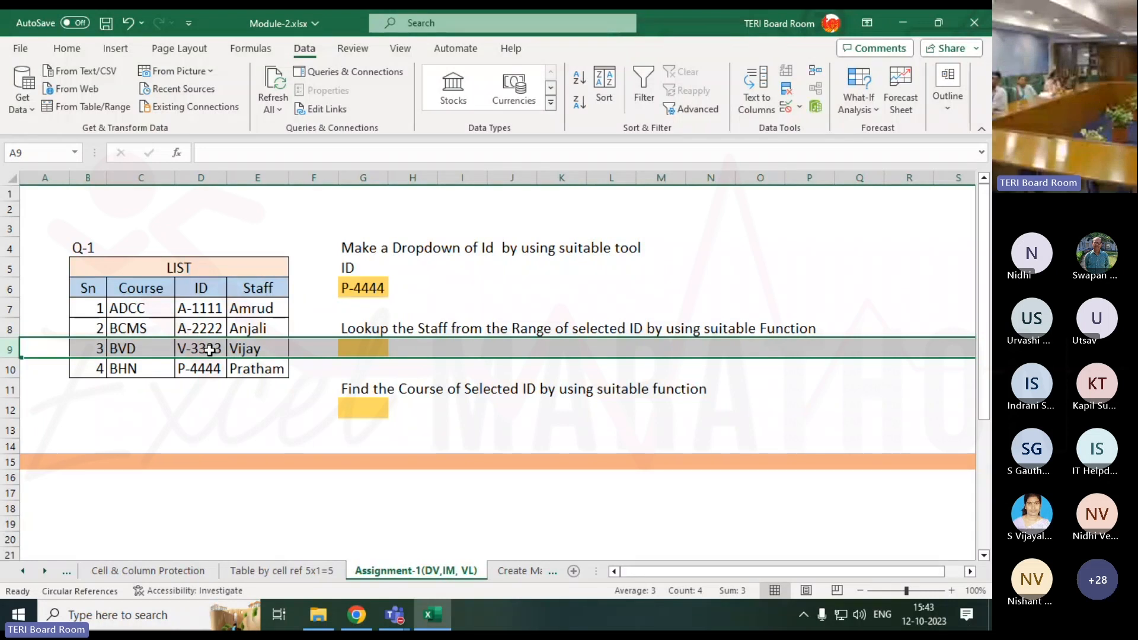
click(214, 176)
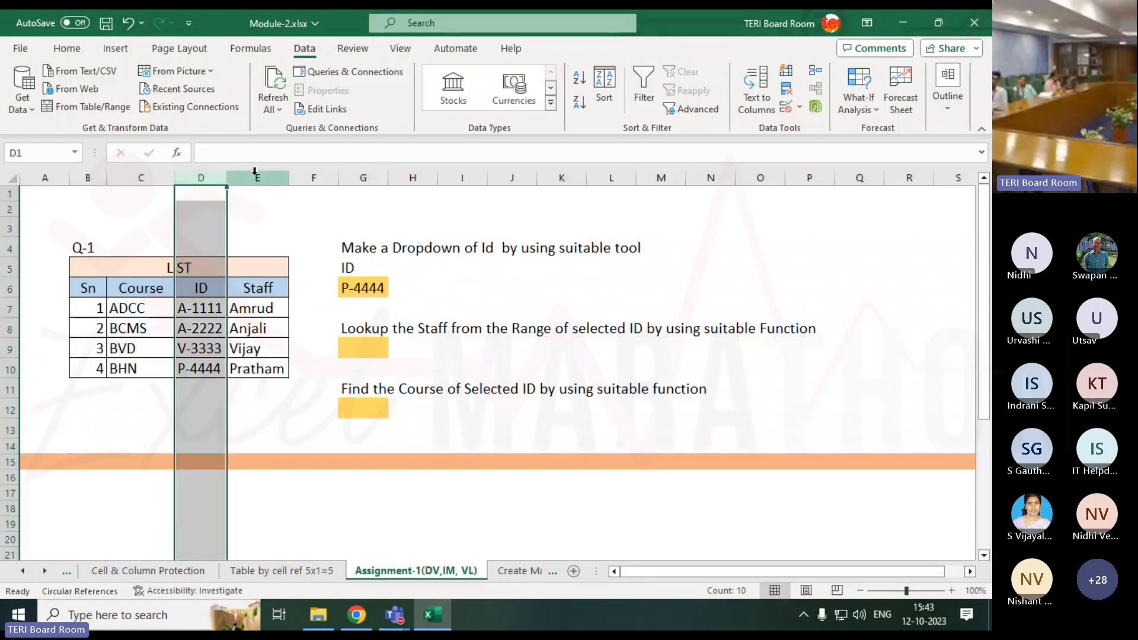
click(248, 176)
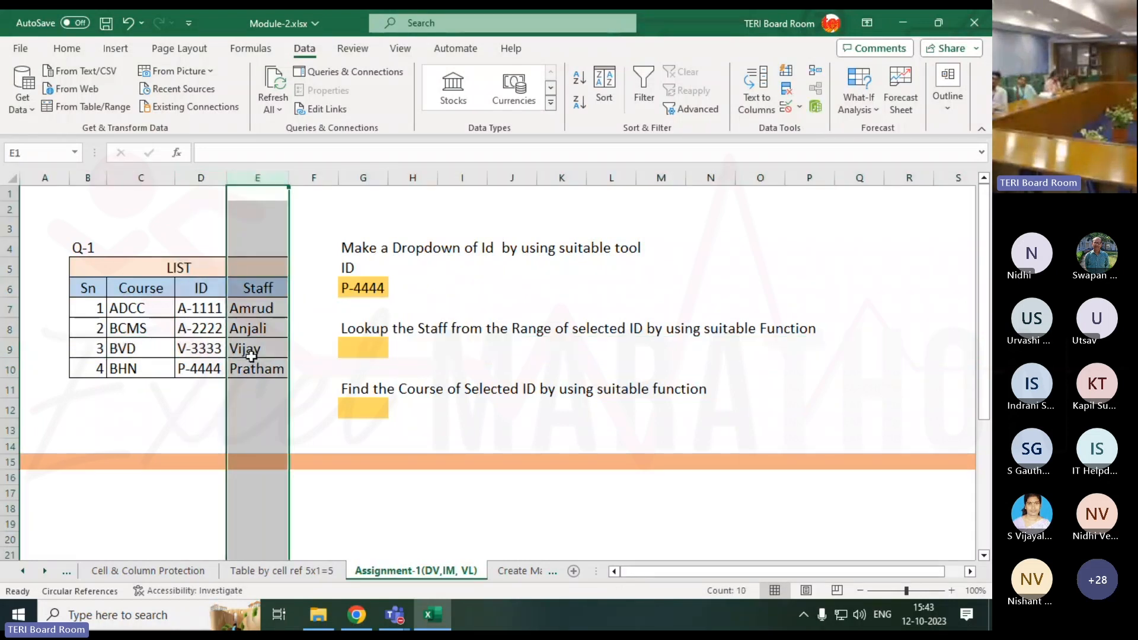
Step: Enter =VLOOKUP(G6,D6:E10,2,0) in cell G9 to look up the staff for the selected ID
click(379, 347)
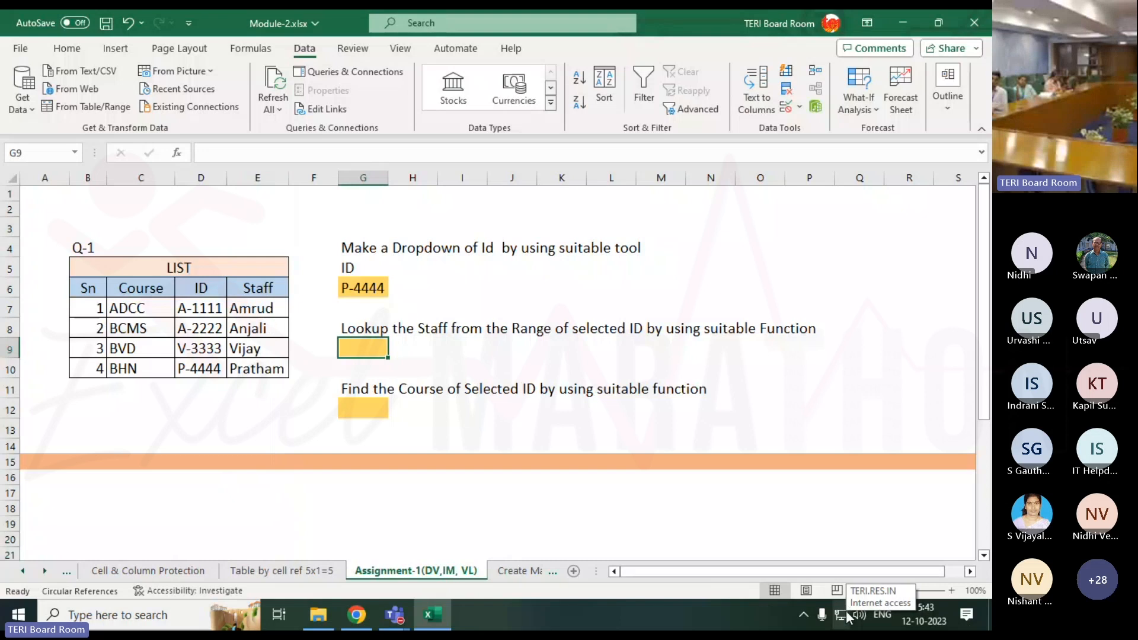
text(=)
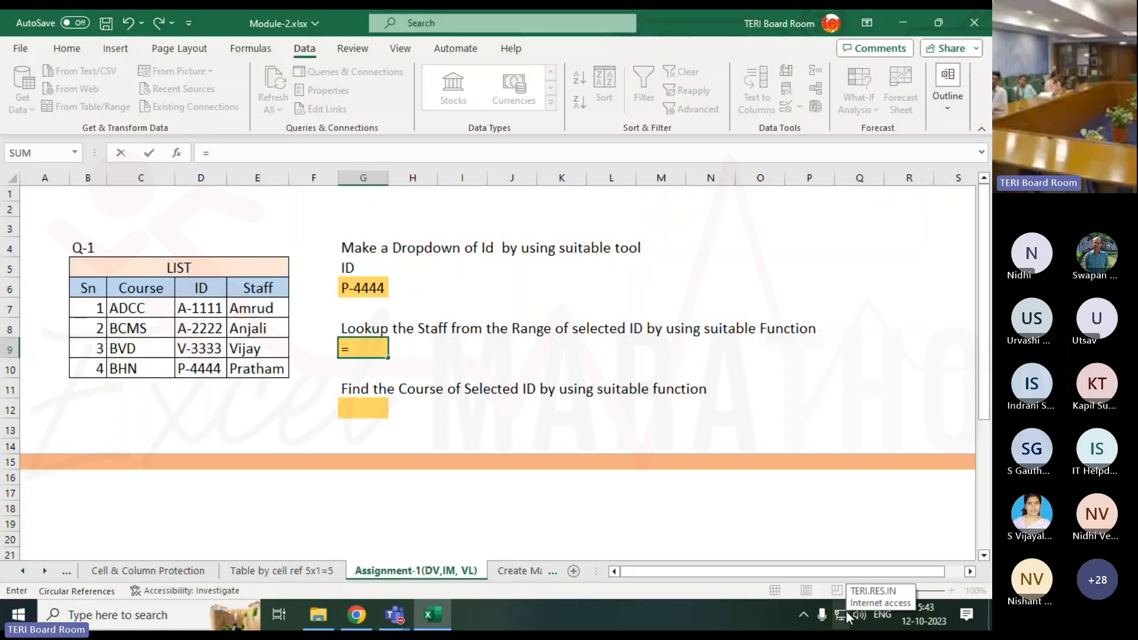
text(vl)
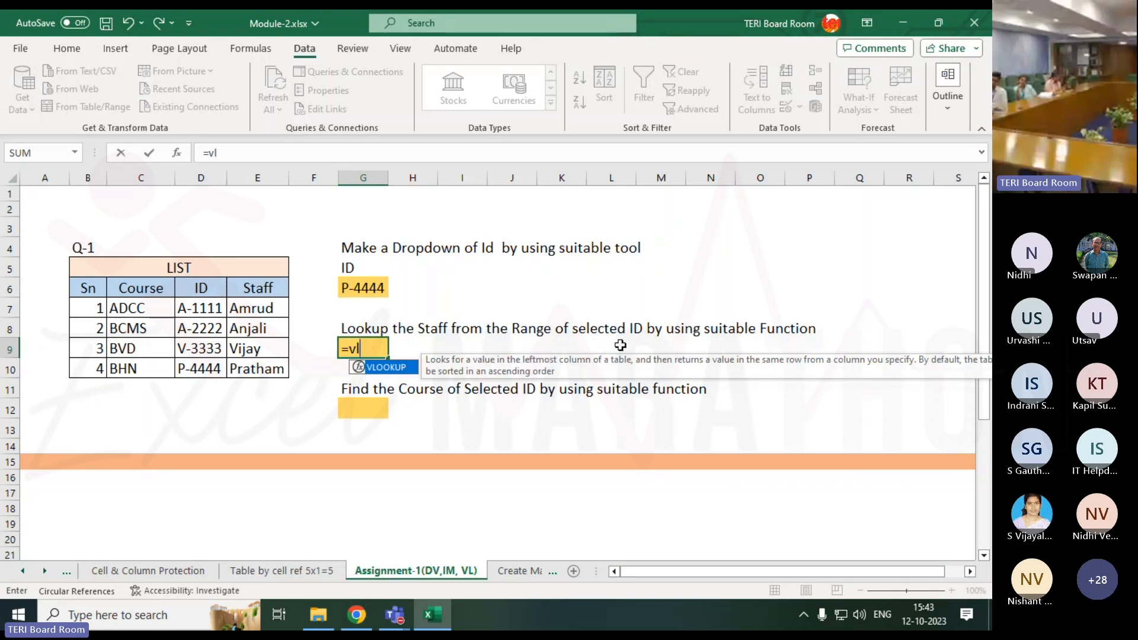
key(Tab)
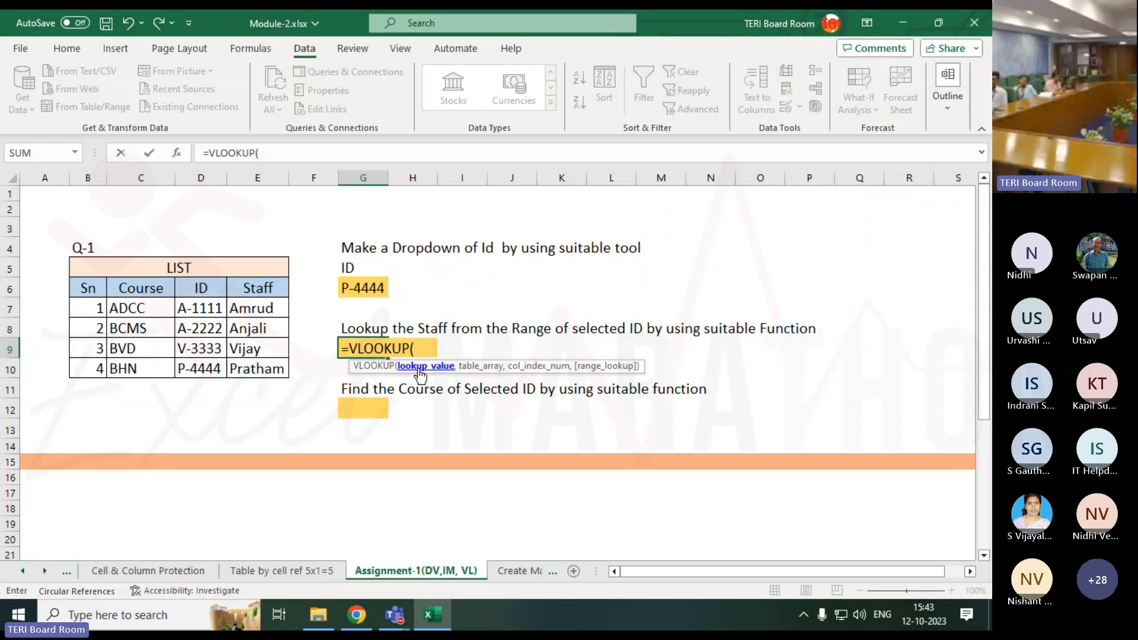
click(372, 289)
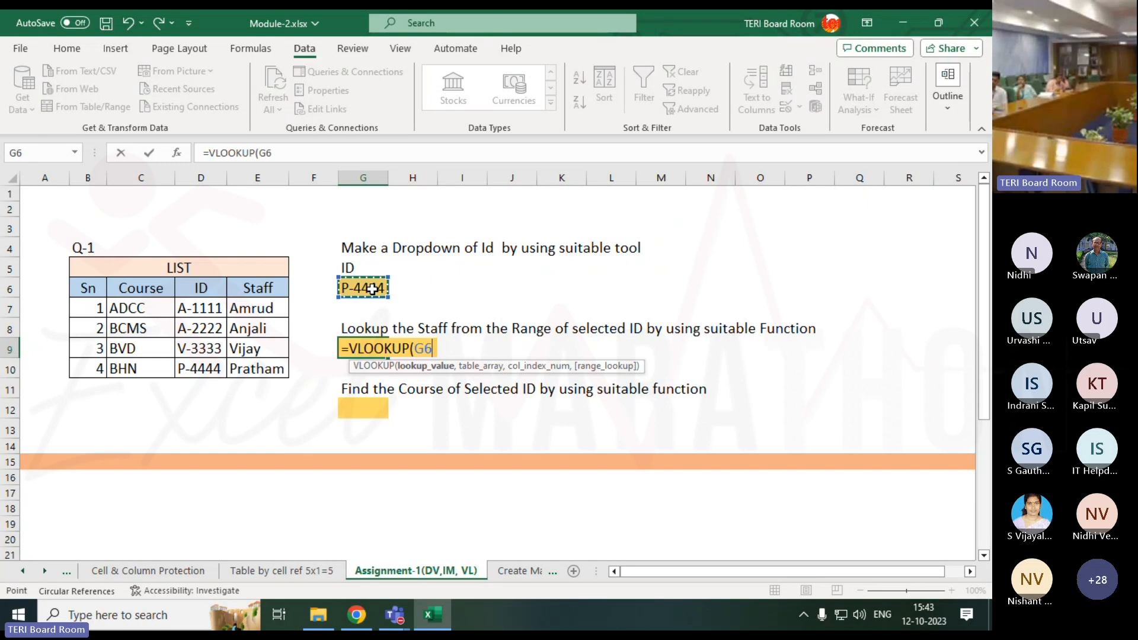
text(,)
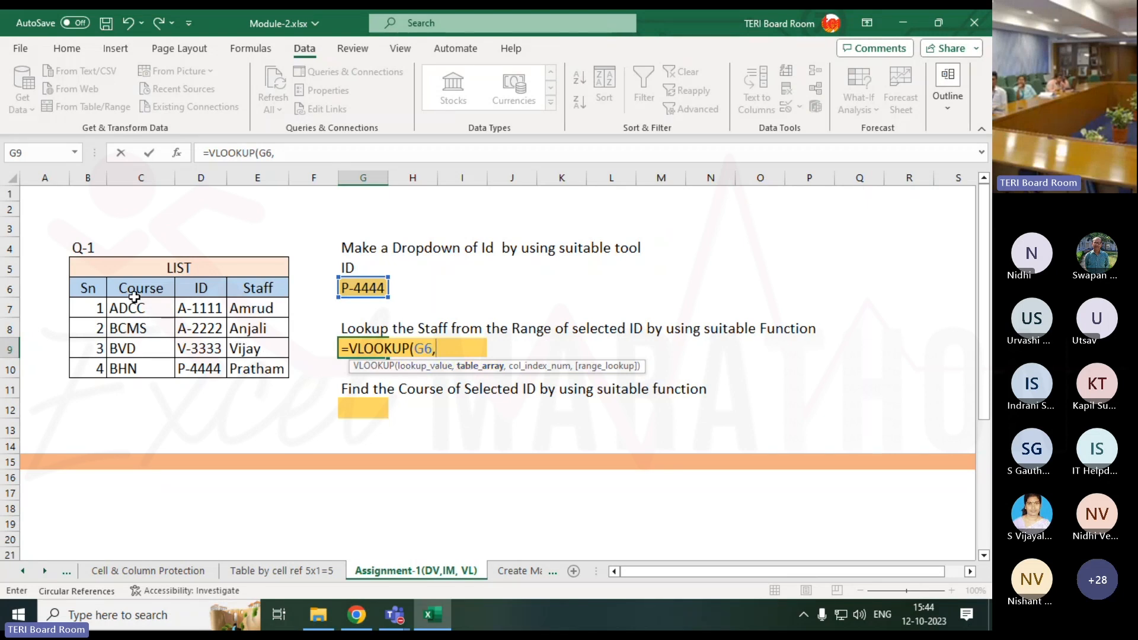
drag(86, 287, 255, 367)
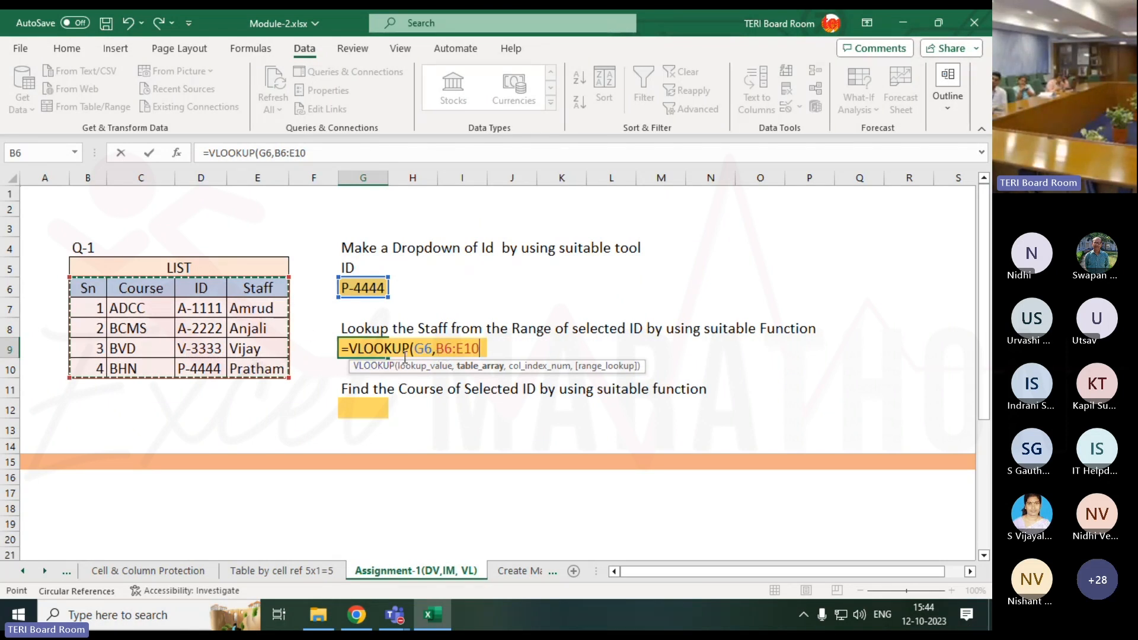
drag(204, 291, 252, 370)
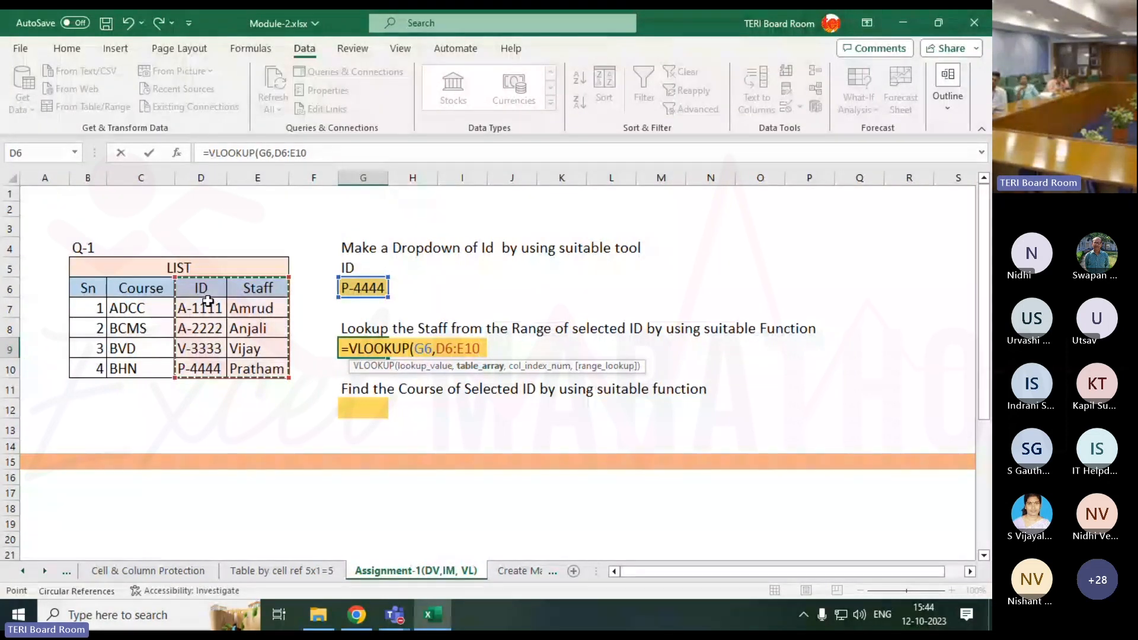
text(,)
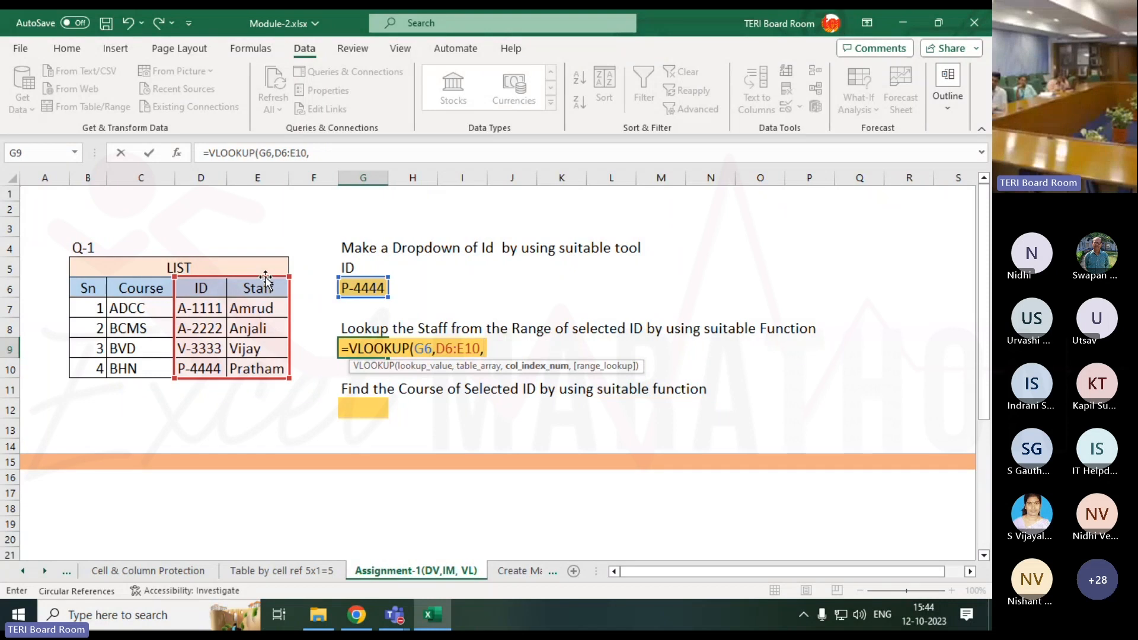
text(2,)
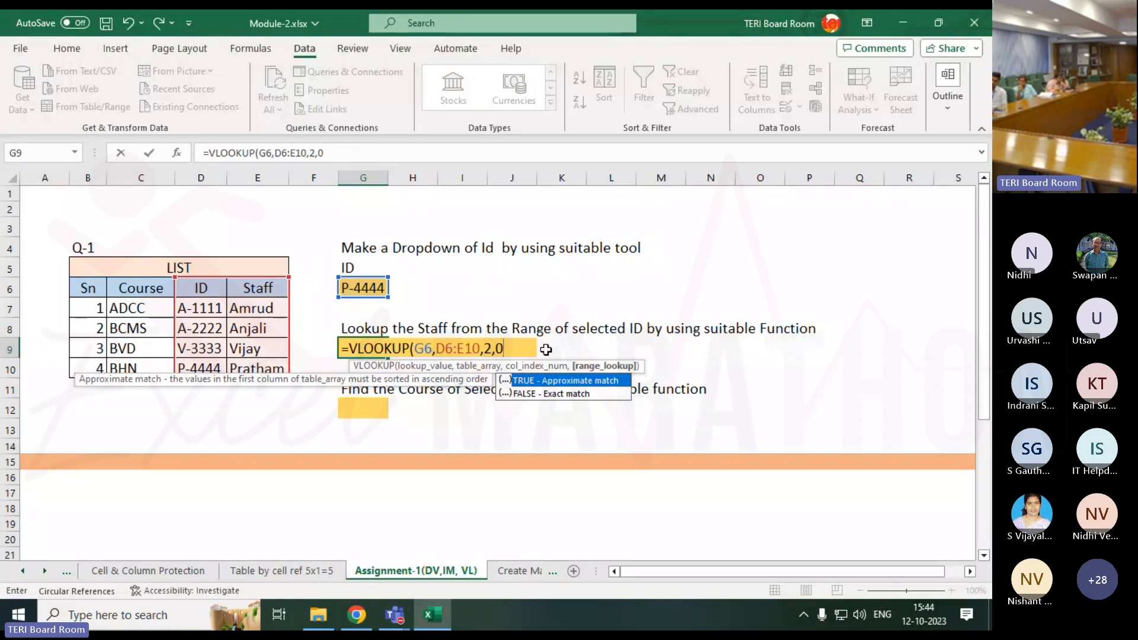
text(0))
key(Return)
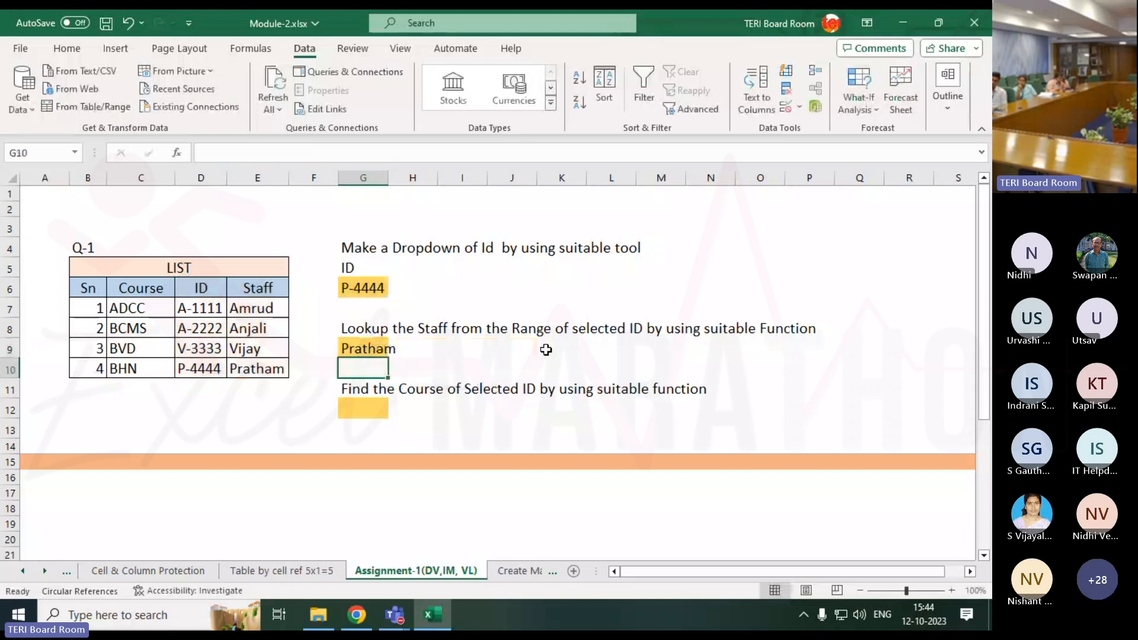
Step: Test the staff lookup in G9 by choosing A-1111 and V-3333 in turn from the ID dropdown in G6
click(362, 291)
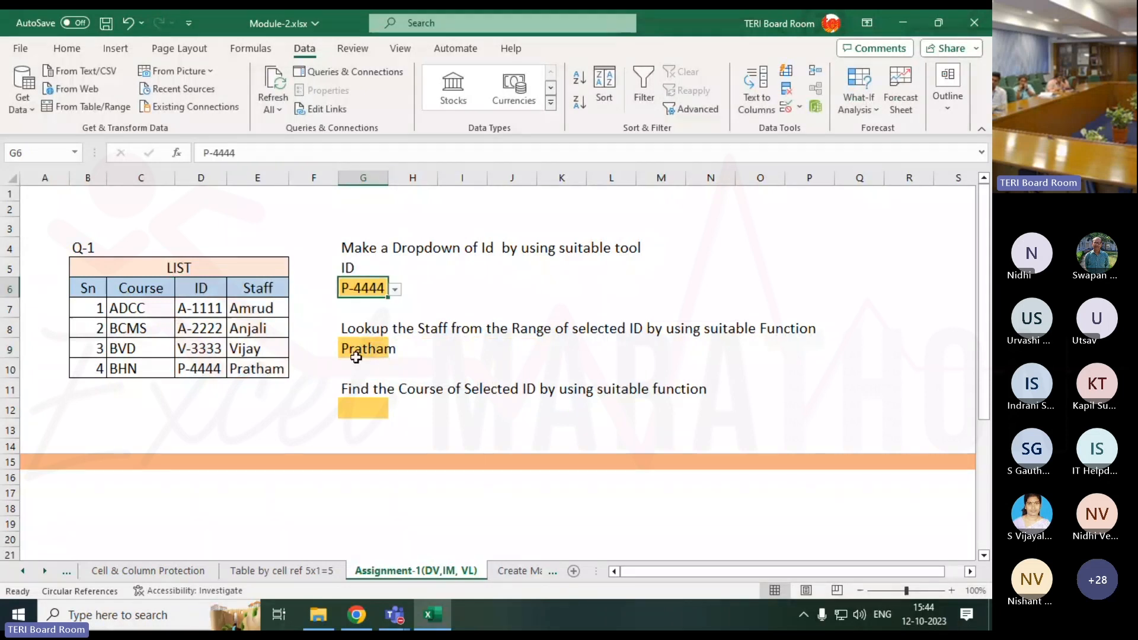
click(395, 290)
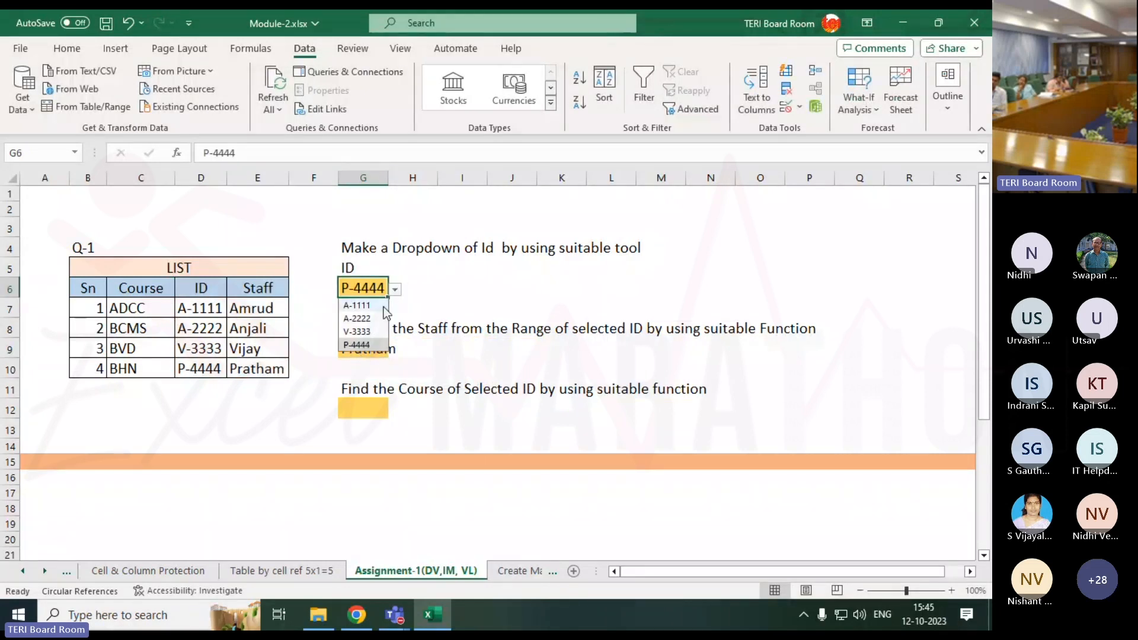
click(375, 308)
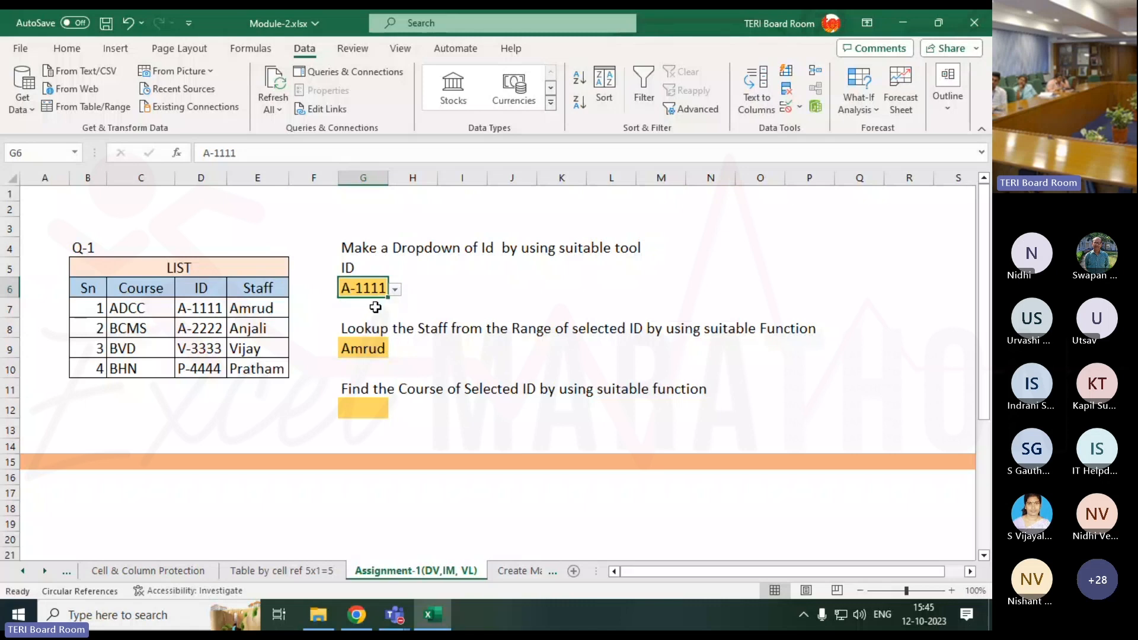
click(367, 356)
click(382, 288)
click(395, 290)
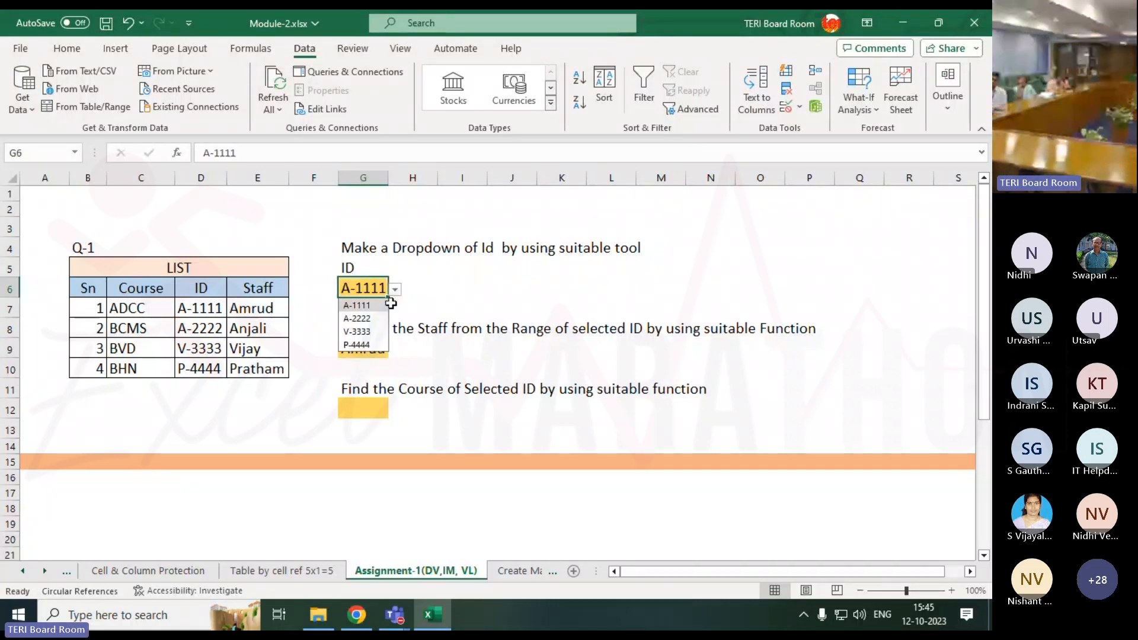
click(373, 332)
click(376, 354)
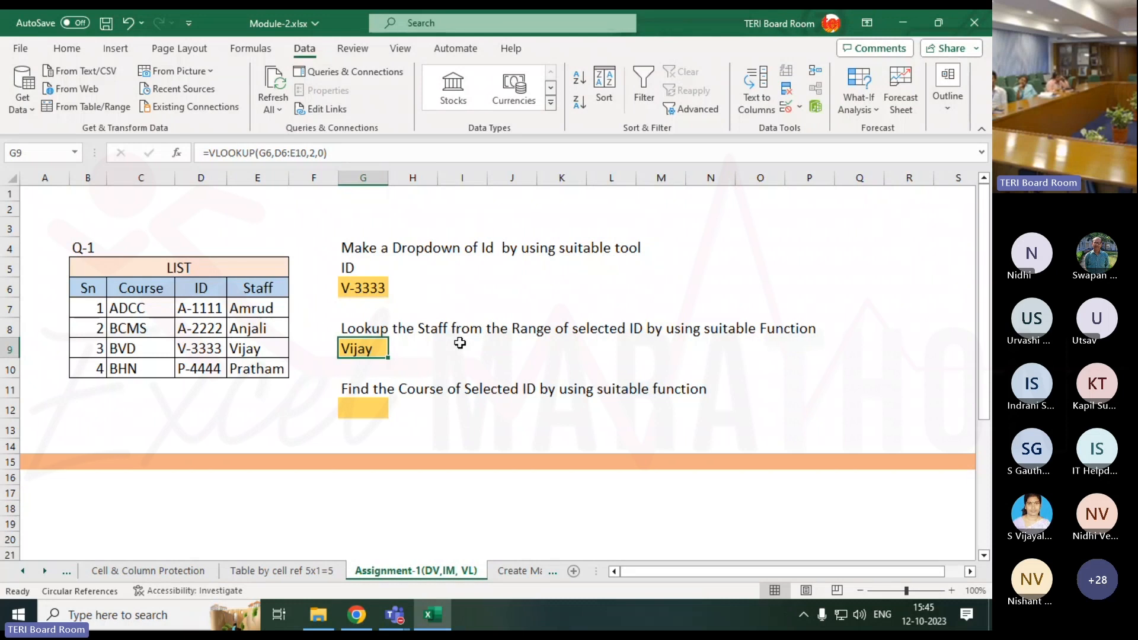
Step: Choose A-2222 from the ID dropdown in cell G6 to test the staff lookup again
click(372, 407)
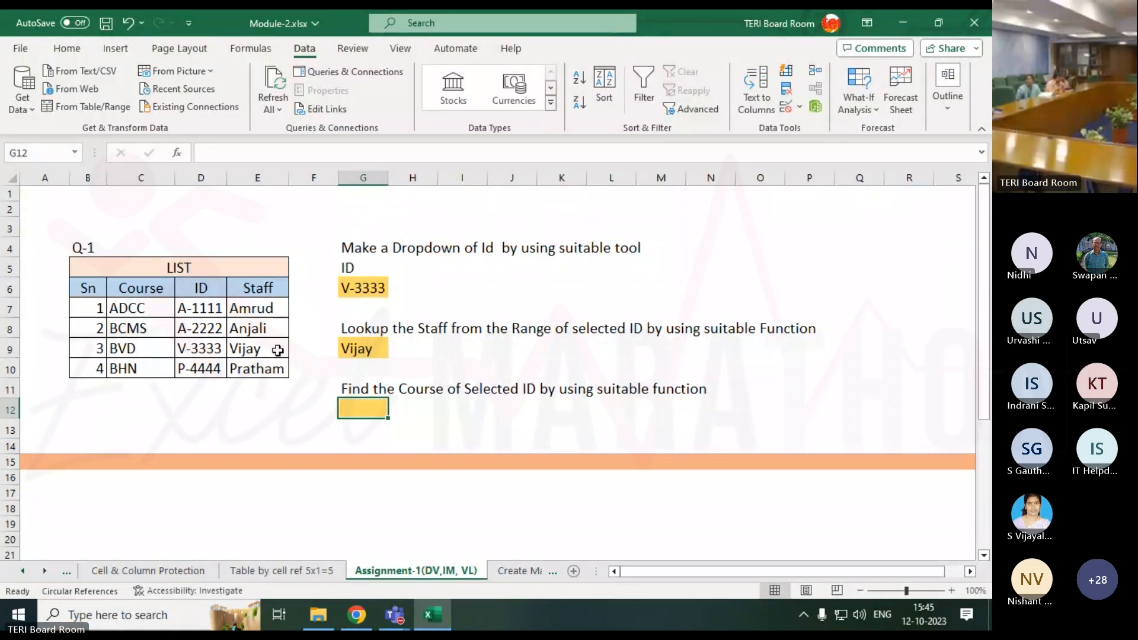
click(341, 349)
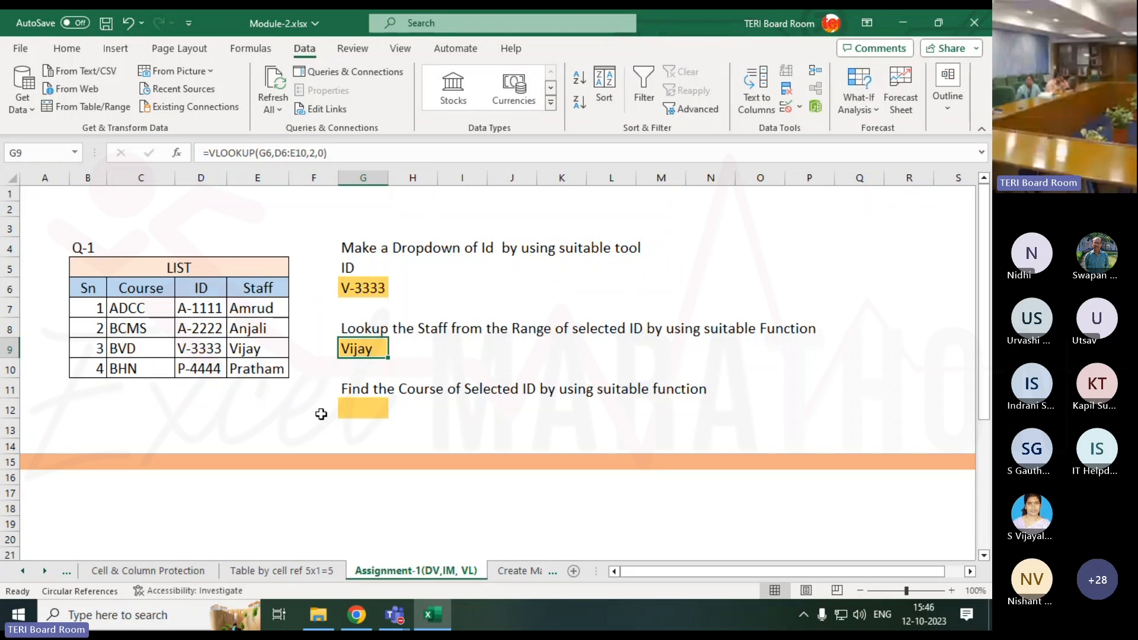
click(368, 295)
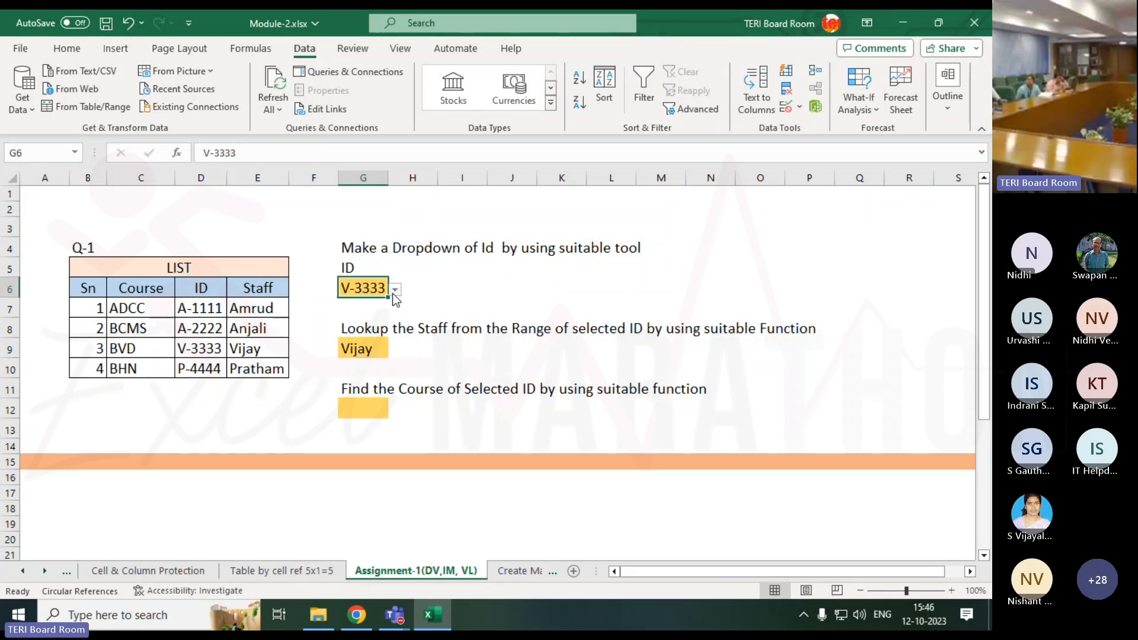
click(395, 289)
click(382, 318)
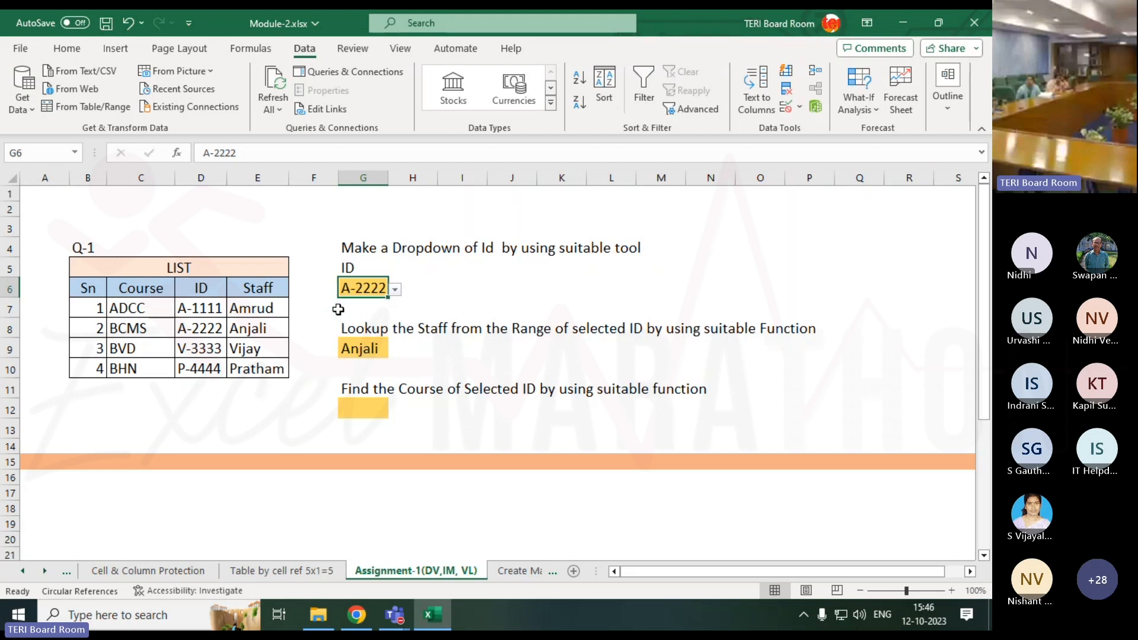
Step: Compare the ID and Staff range D6:E10 used by the G9 formula with the columns before ID, including Course
click(211, 308)
mouse_move(211, 308)
mouse_down()
mouse_move(244, 308)
mouse_move(210, 308)
mouse_move(244, 307)
mouse_move(226, 285)
mouse_move(261, 372)
mouse_up()
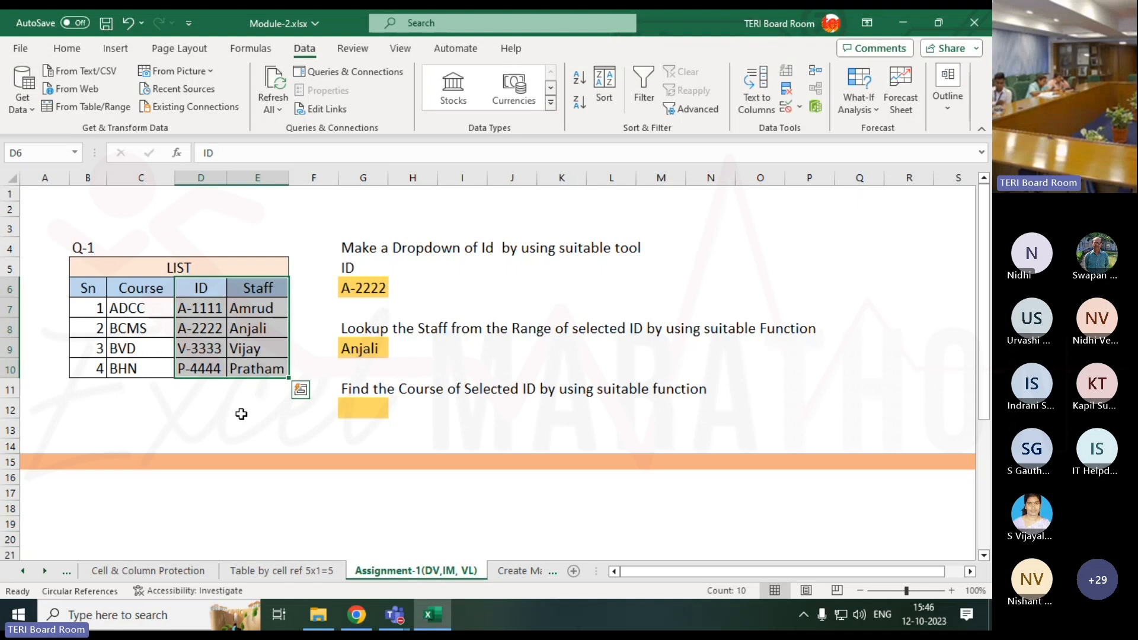
click(347, 411)
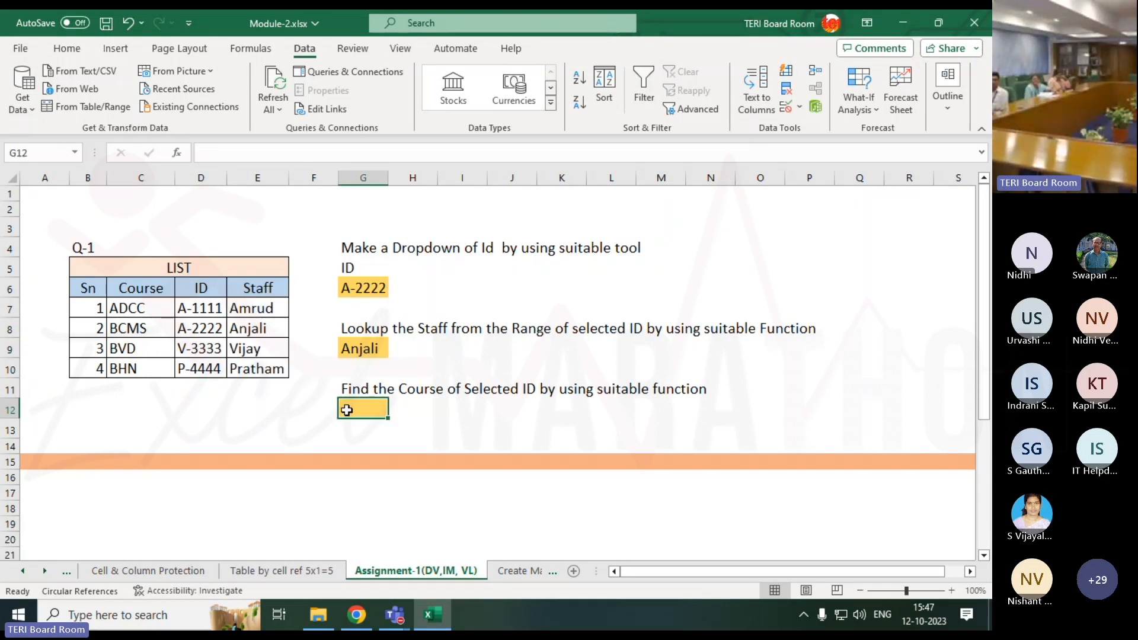
click(363, 349)
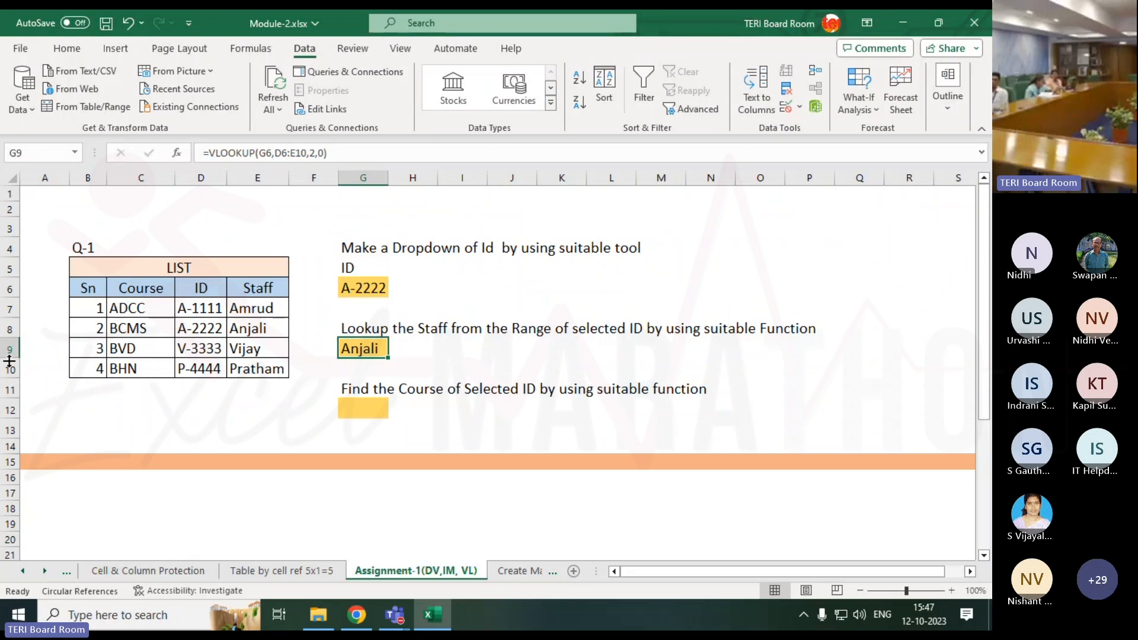
drag(190, 307, 94, 365)
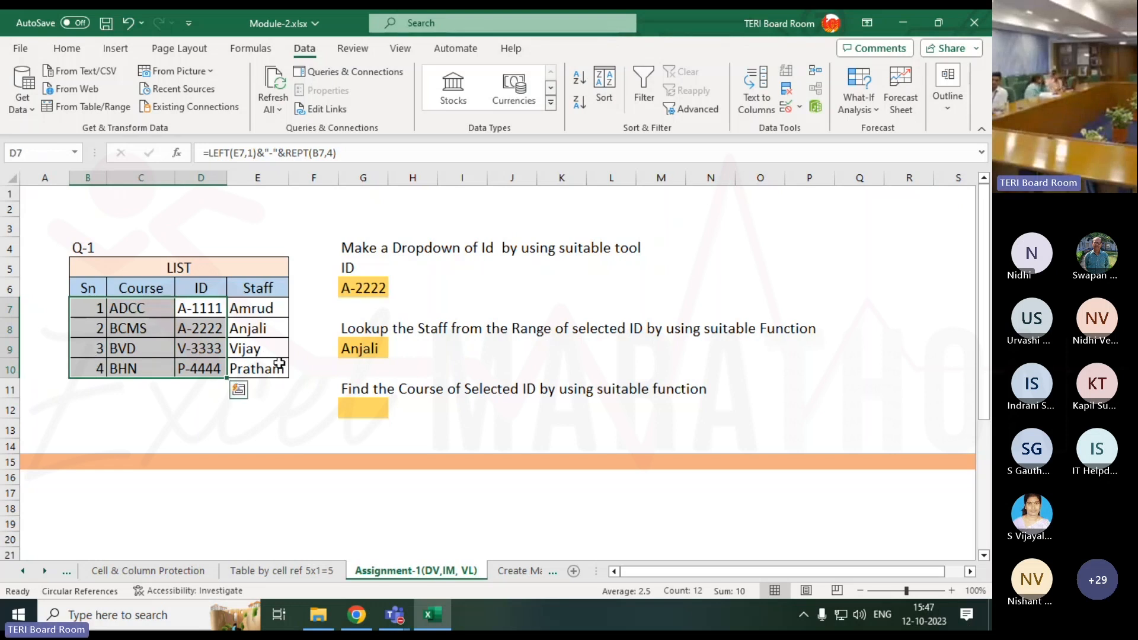
click(285, 409)
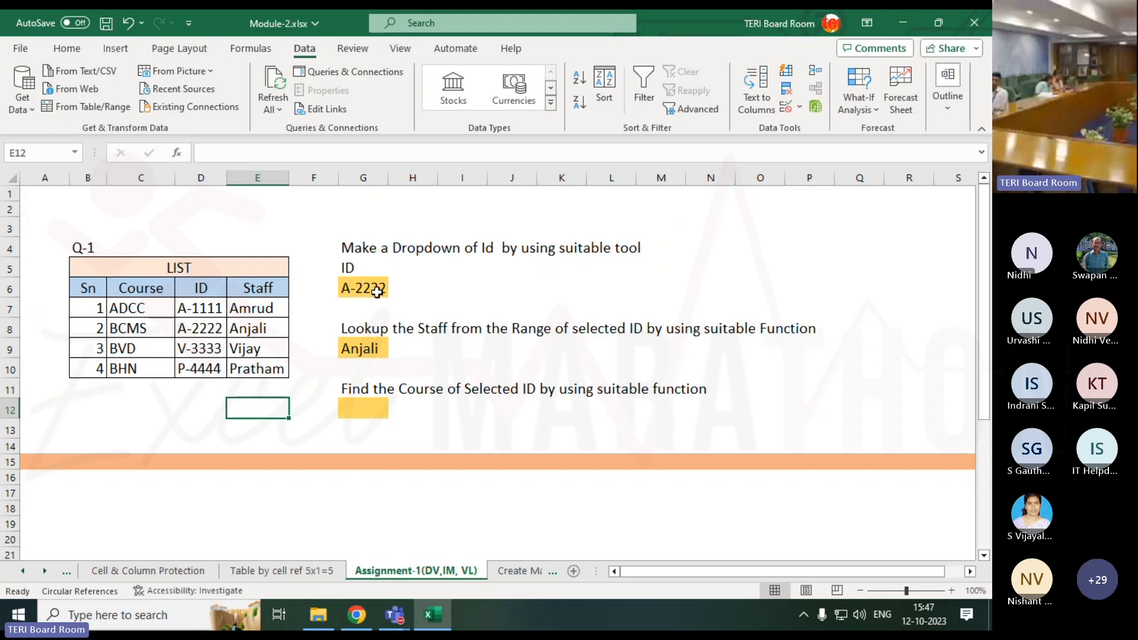
Step: Set the ID dropdown in cell G6 to V-3333
click(380, 291)
click(395, 290)
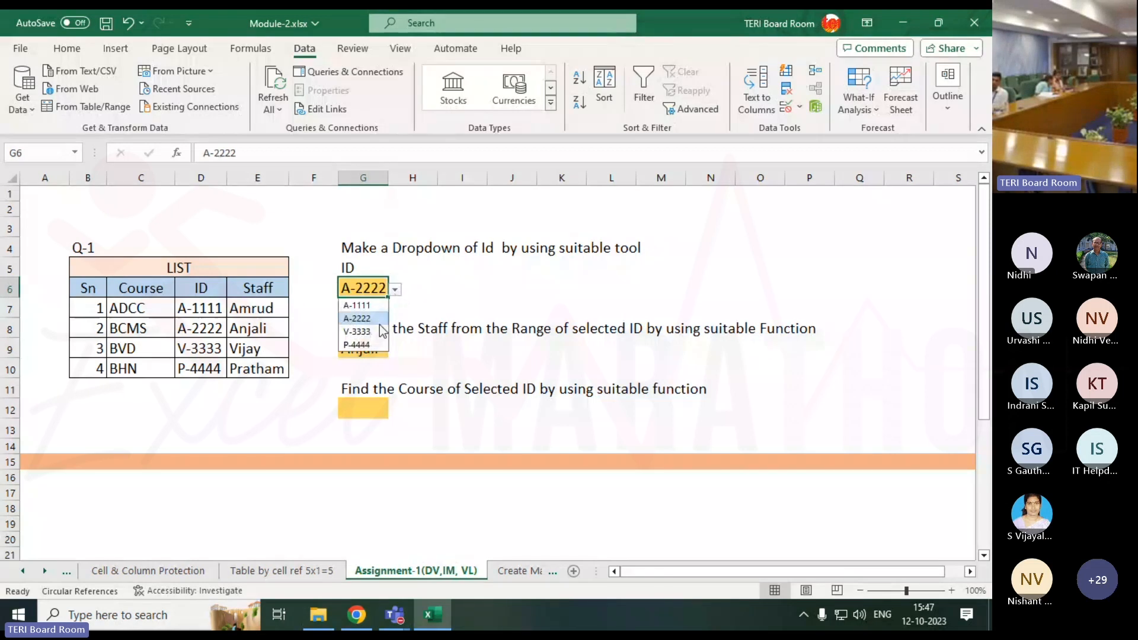
click(381, 330)
Step: Label the selected ID as the lookup value by entering LV in cell H6
click(412, 284)
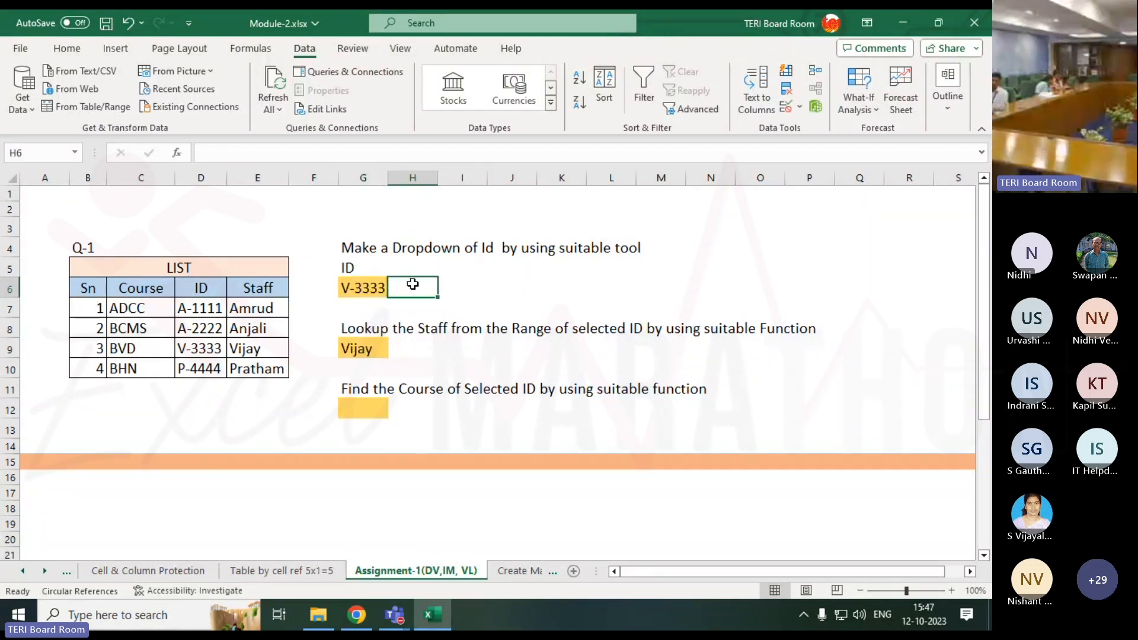
text(L)
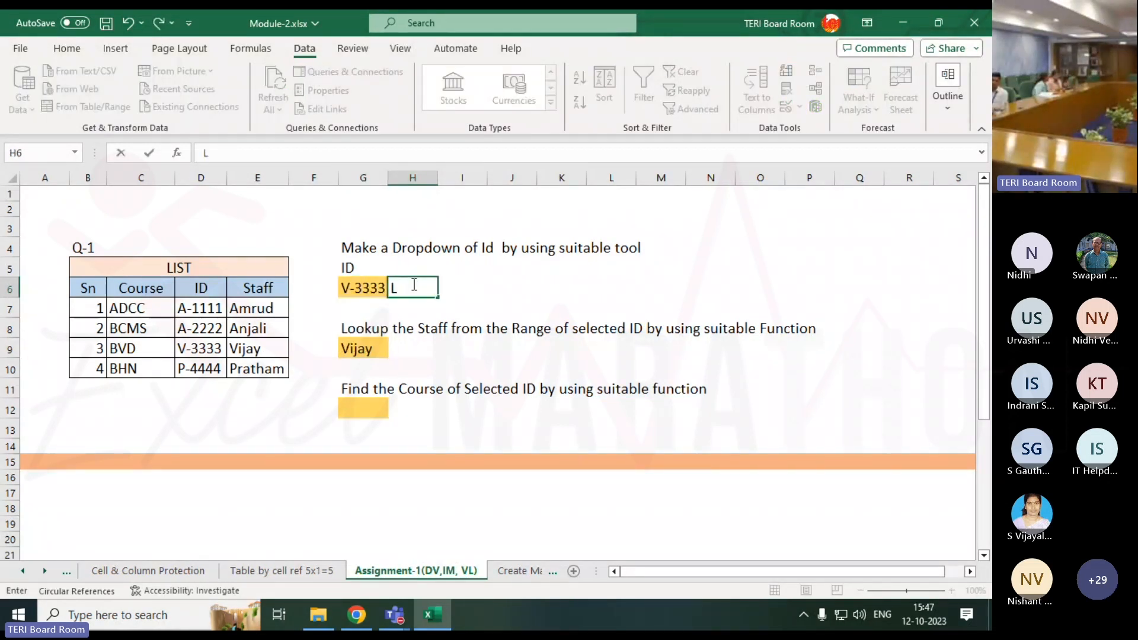
text(V)
key(Return)
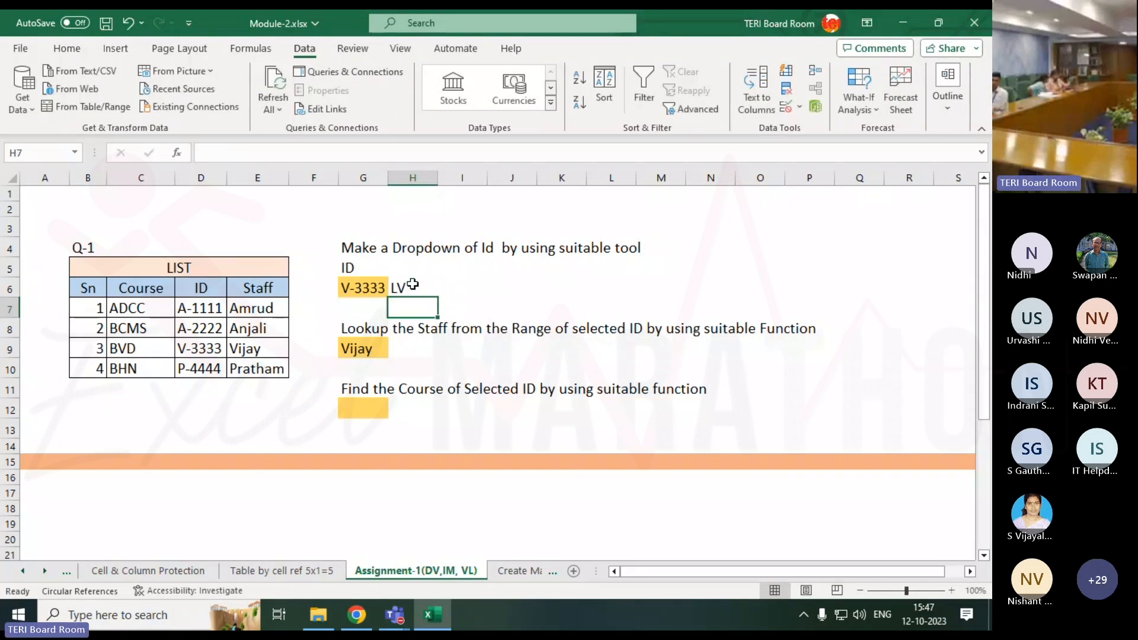
Step: Examine the table ranges on either side of the ID column to see in which direction VLOOKUP can return values
click(376, 294)
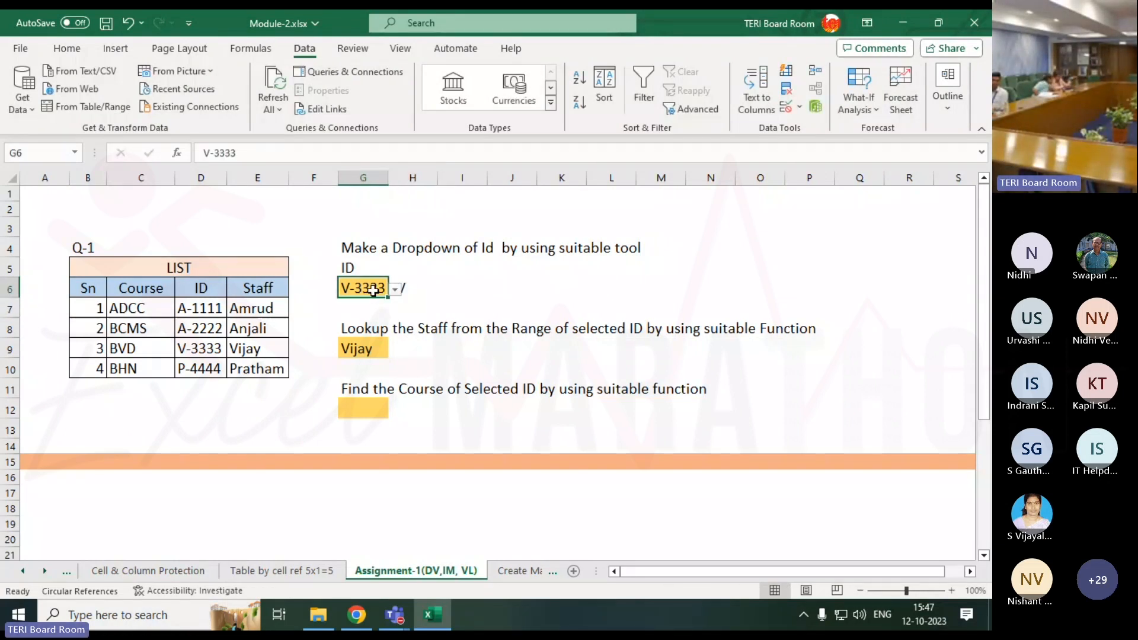
click(213, 310)
drag(213, 310, 239, 384)
drag(215, 310, 249, 372)
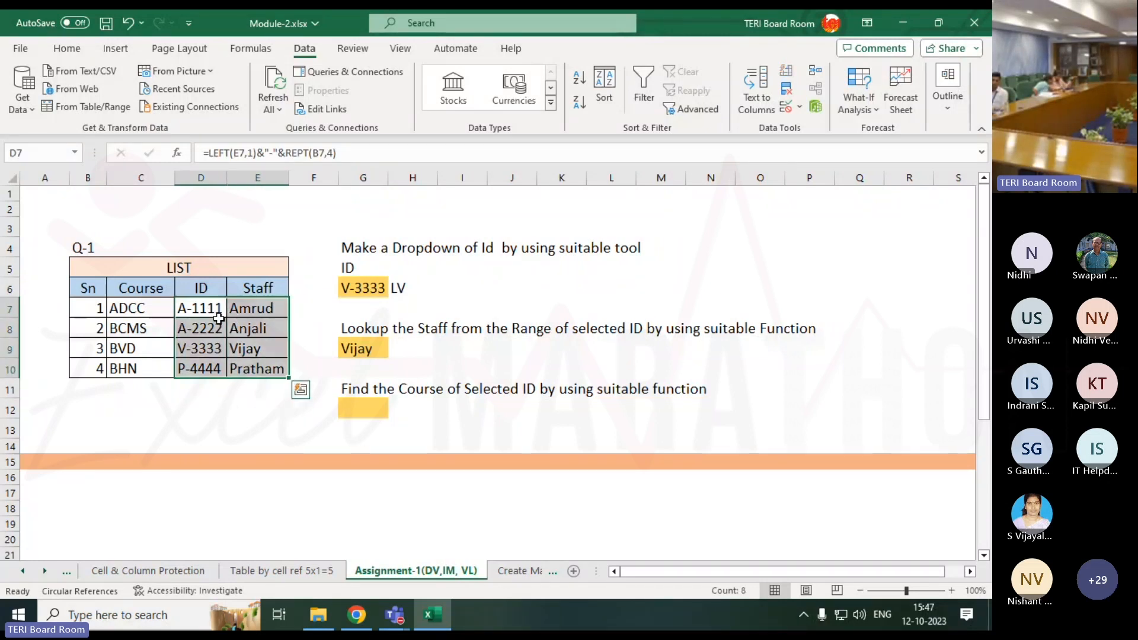
drag(208, 309, 596, 370)
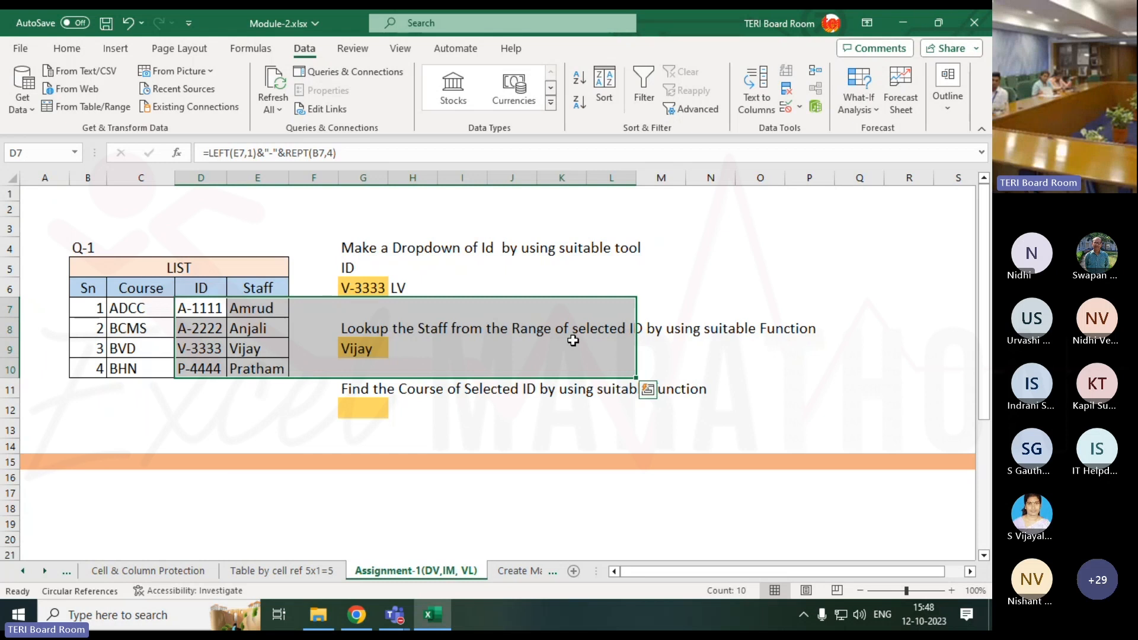
drag(205, 309, 86, 369)
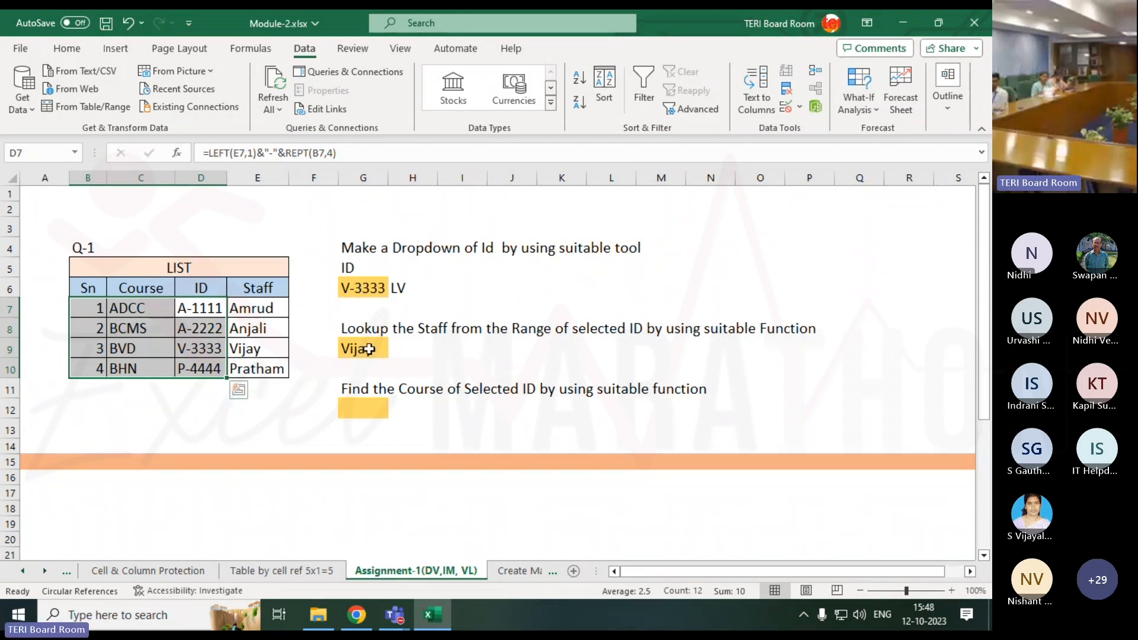
click(368, 350)
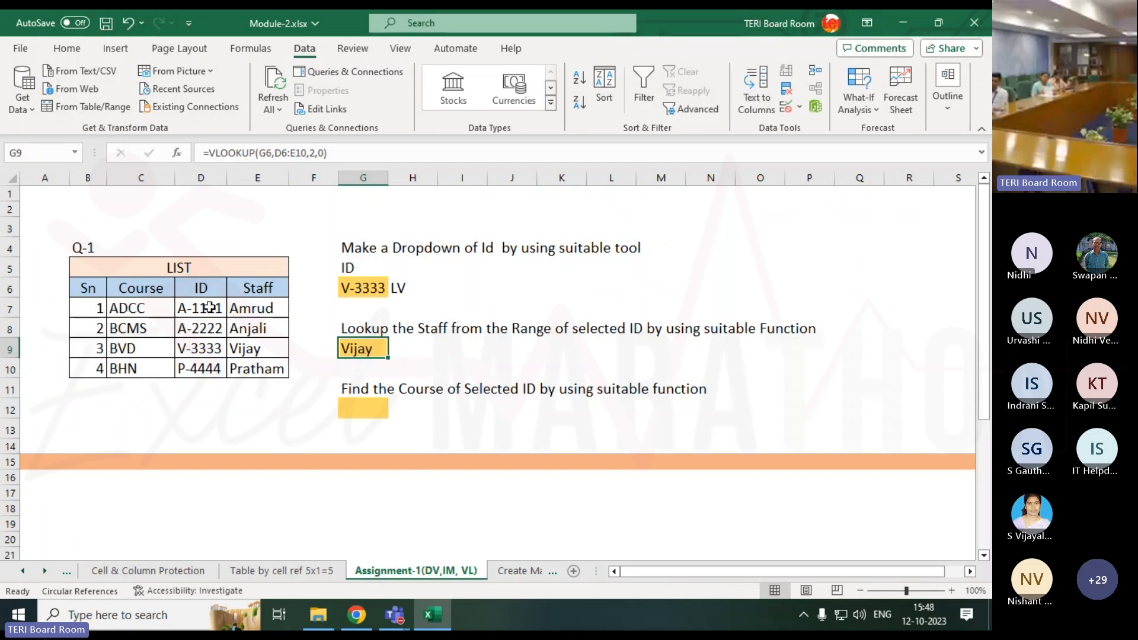
drag(211, 308, 481, 307)
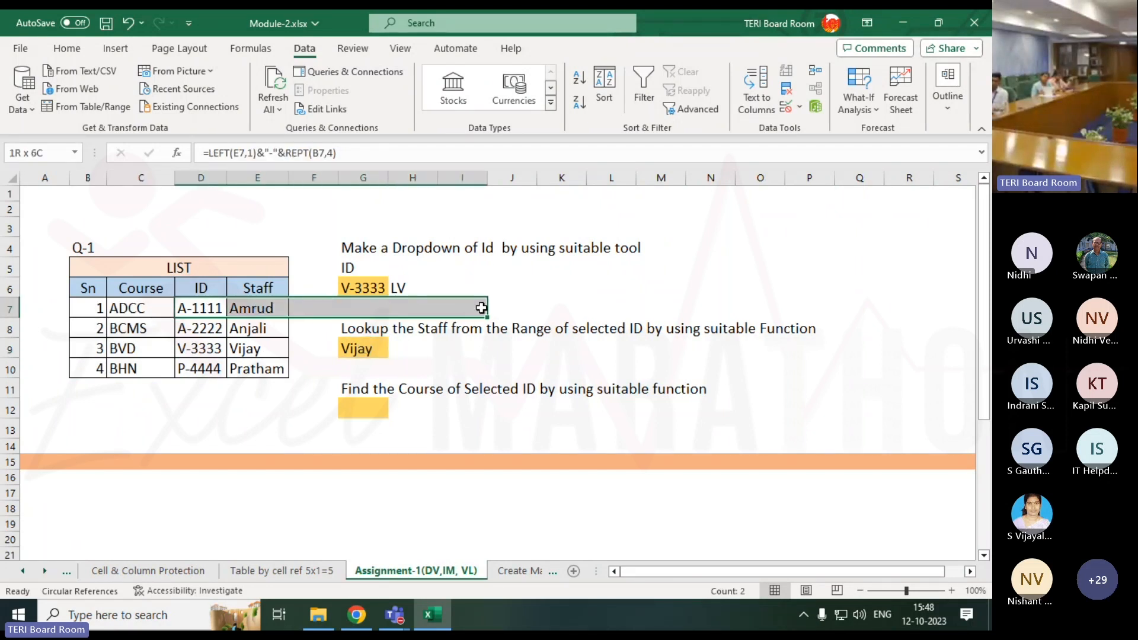
Step: Start an INDEX formula in cell G12 with the Staff range E7:E10 as its array
click(384, 401)
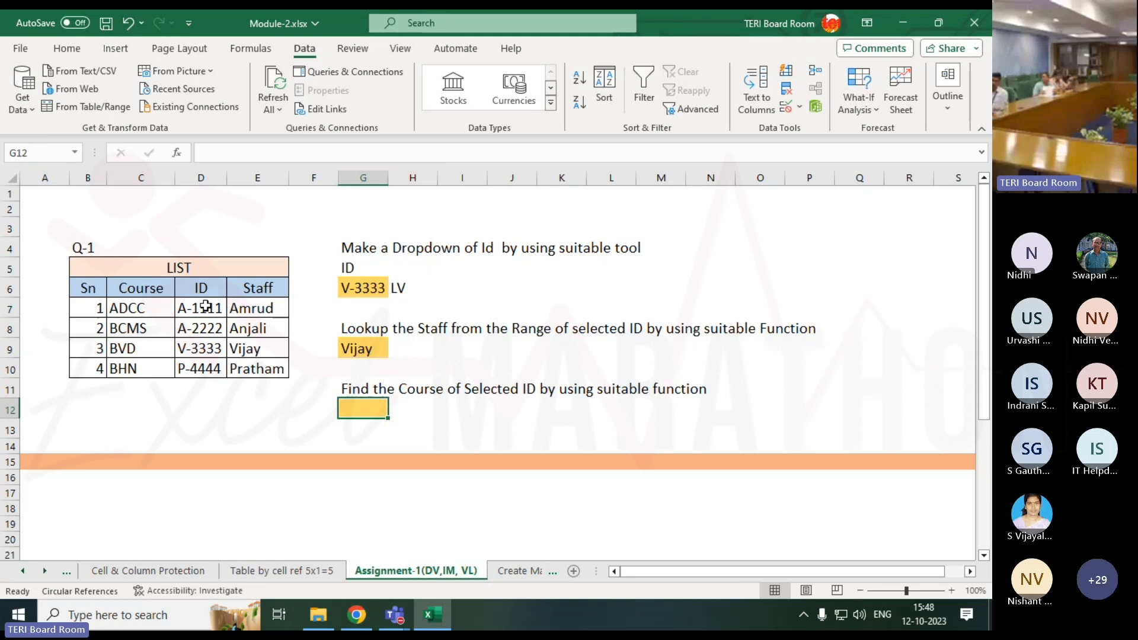
drag(205, 307, 96, 307)
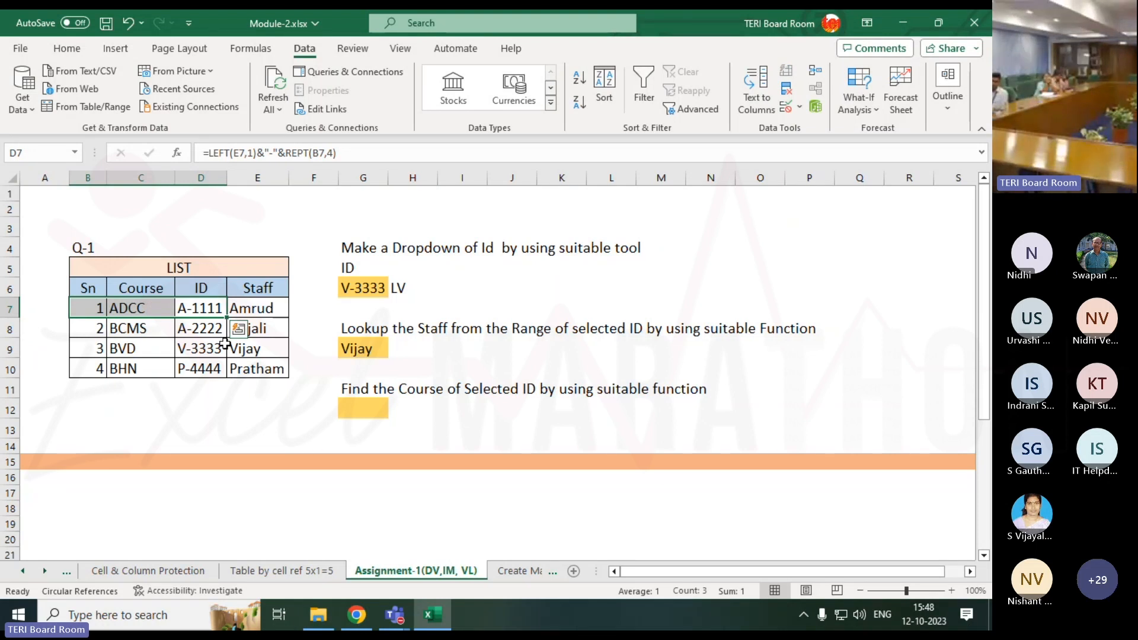
click(359, 406)
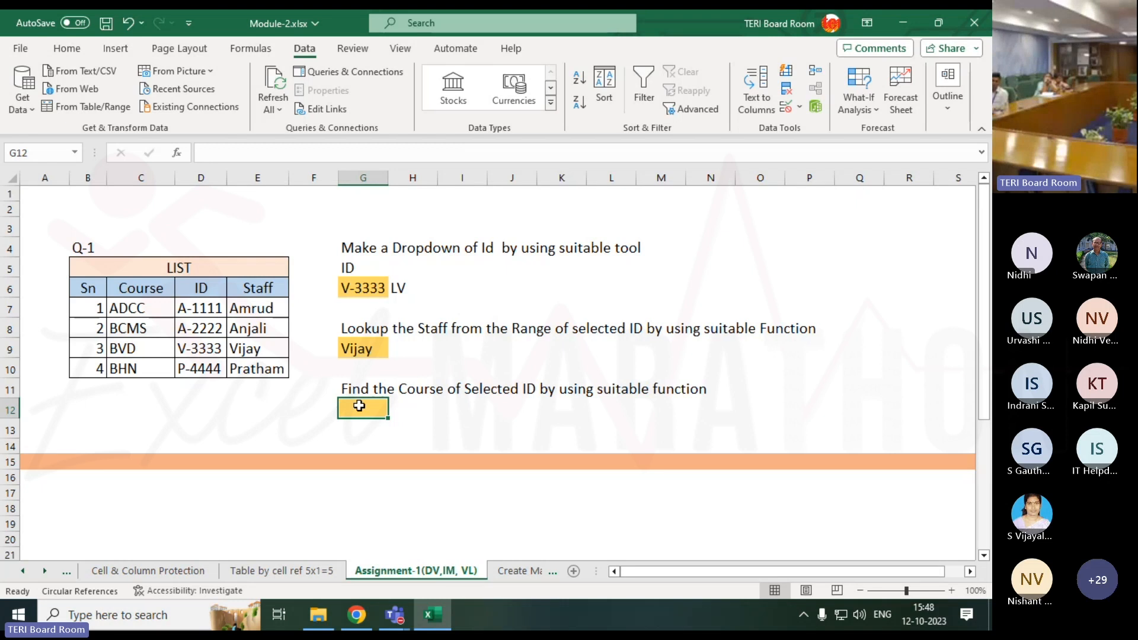
text(=)
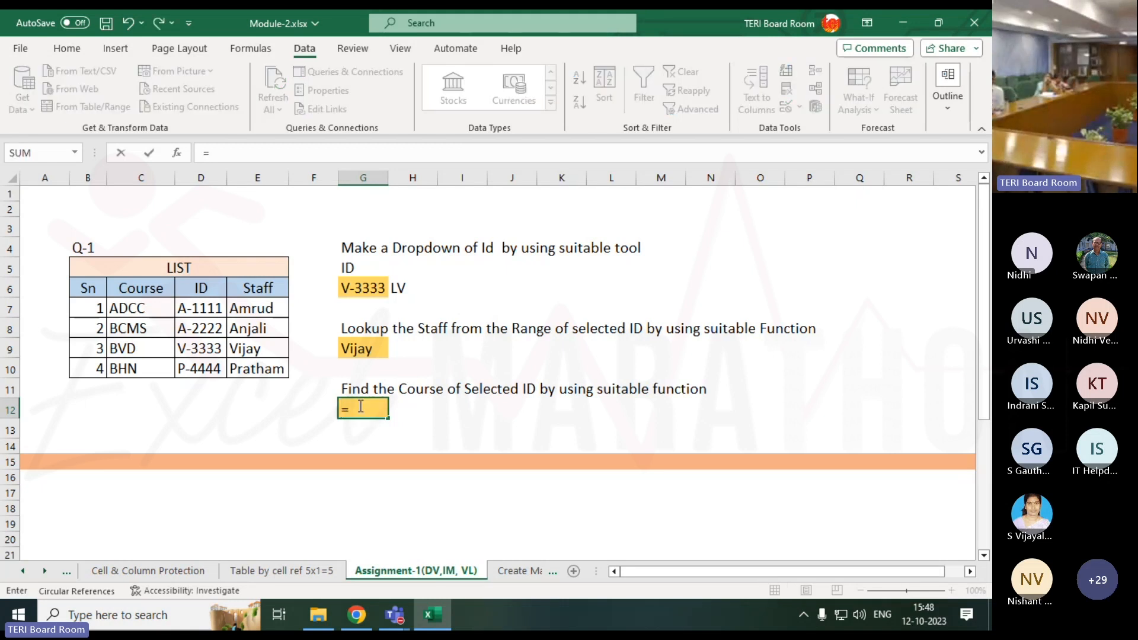
text(ind)
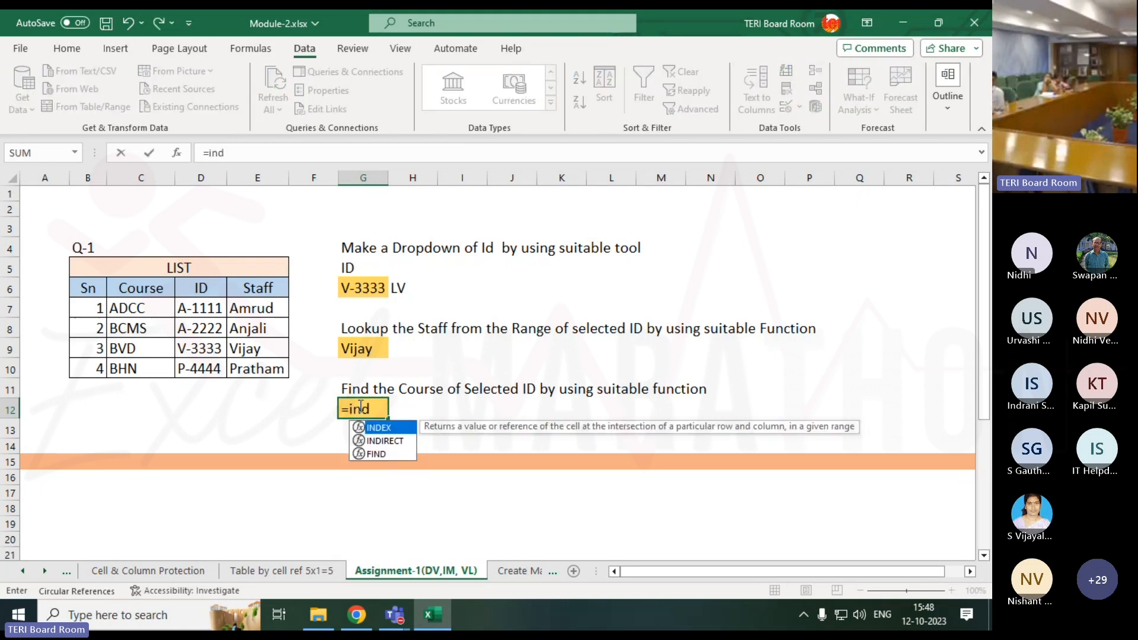
key(Tab)
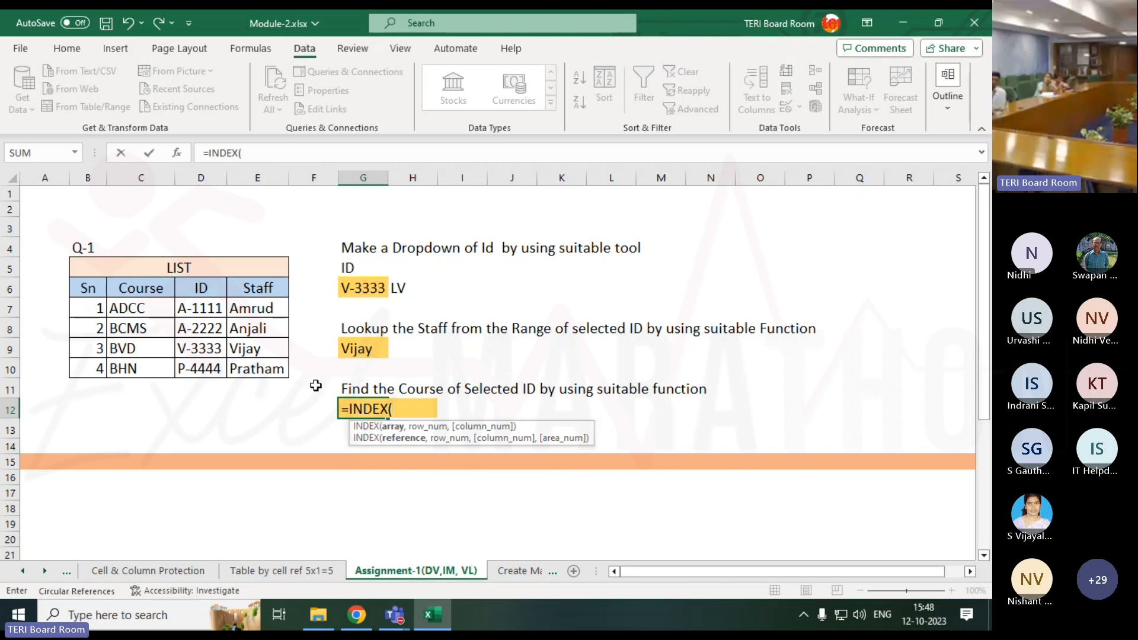
drag(254, 310, 254, 364)
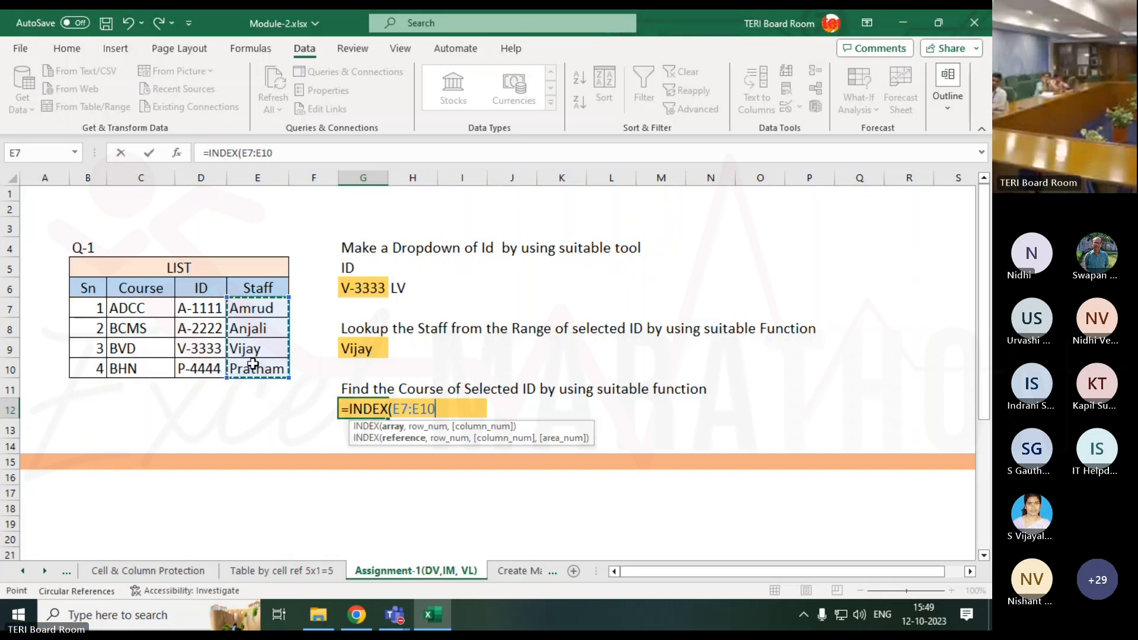
text(,)
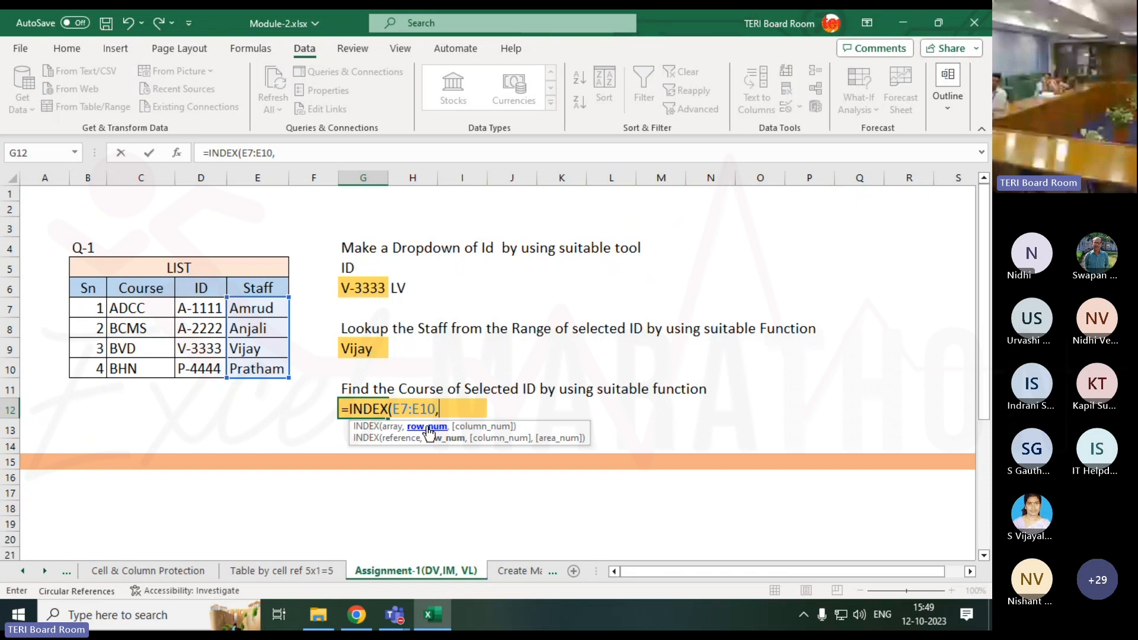
Step: Complete the G12 formula with MATCH(G6,D7:D10) as the row number for INDEX and enter it
text(m)
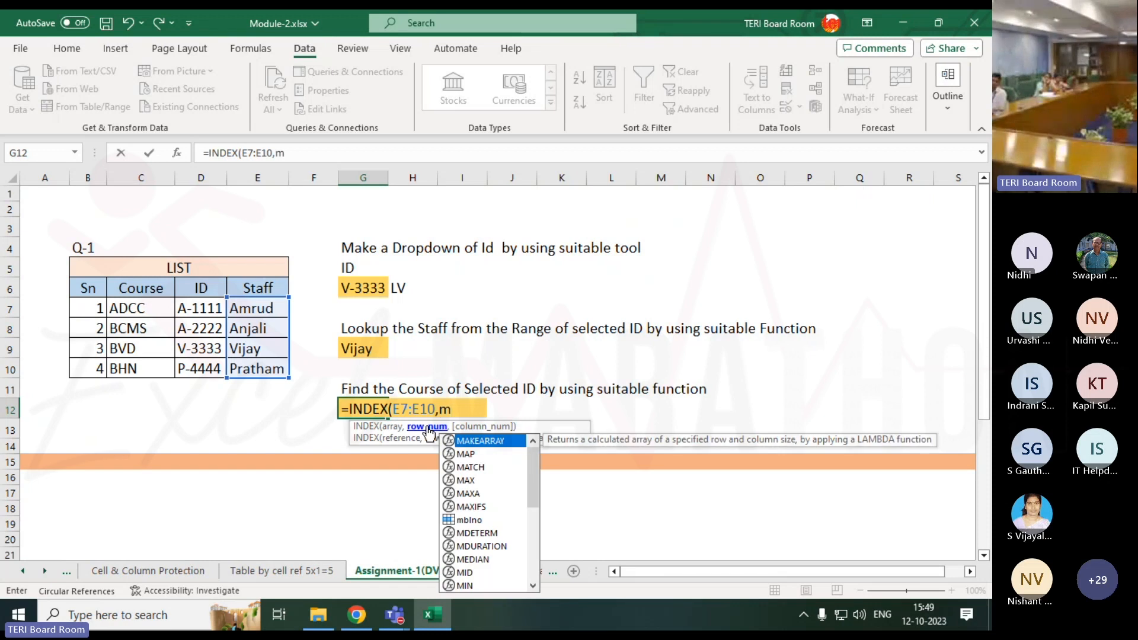
text(at)
key(Tab)
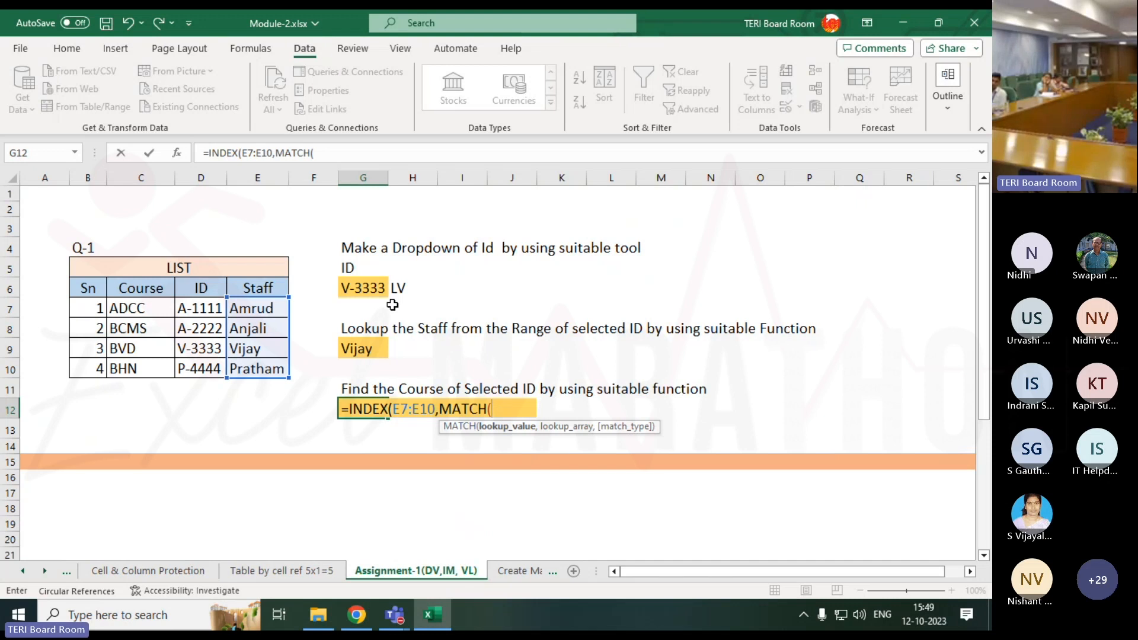
click(355, 289)
text(,)
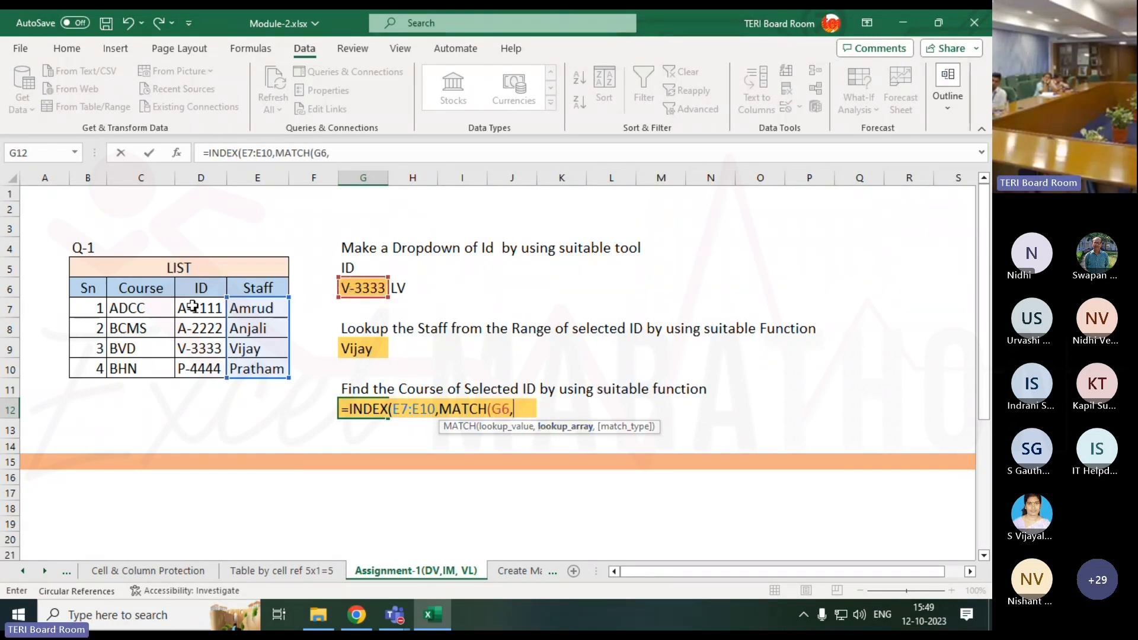
drag(193, 306, 193, 369)
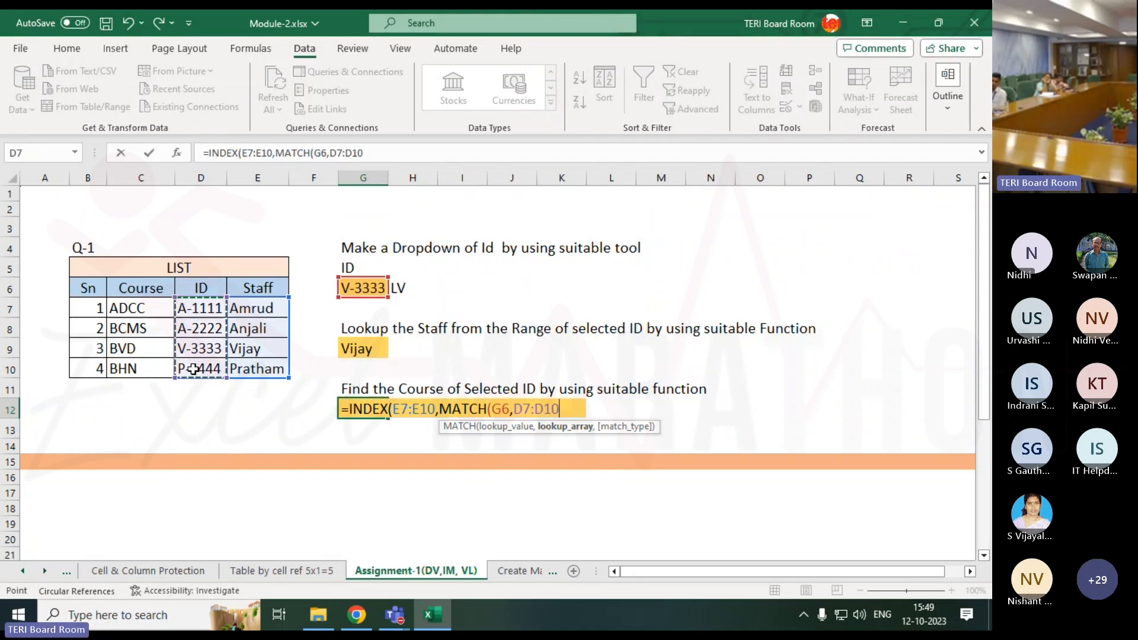
text())
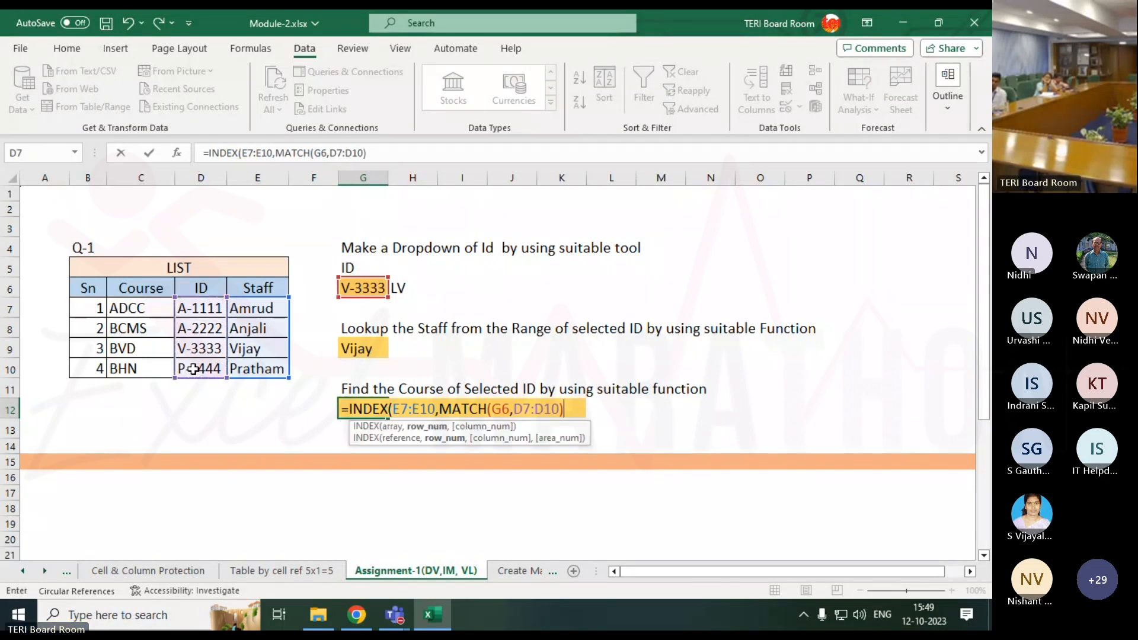
key(ctrl+Return)
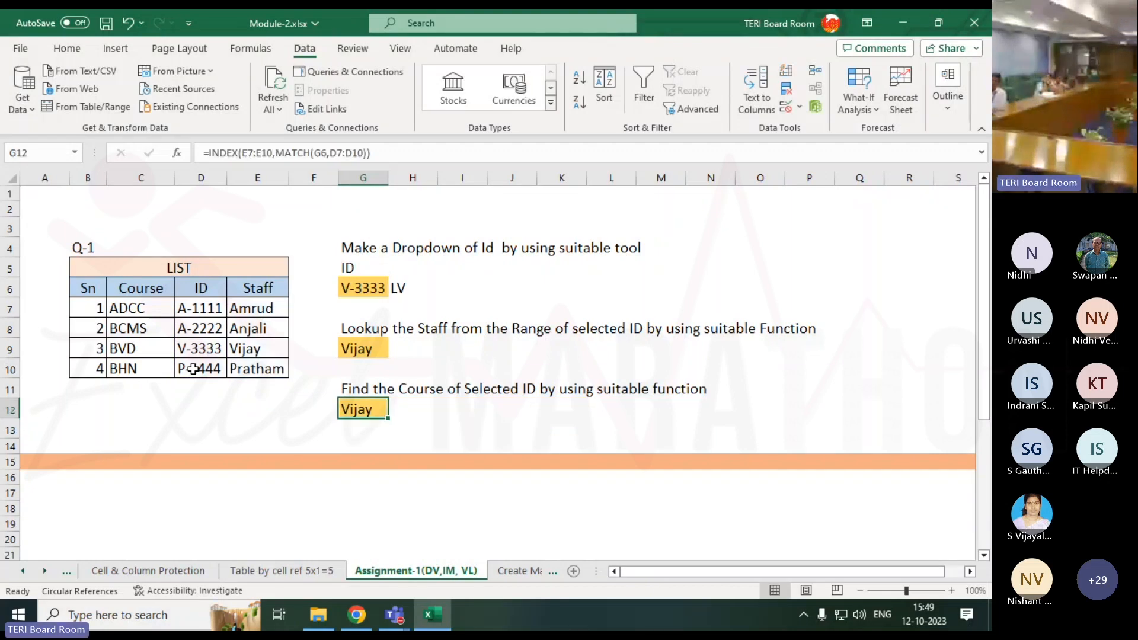
Step: Set the ID dropdown in G6 to A-2222 and compare the lookup results in G9 and G12 with their questions
click(345, 289)
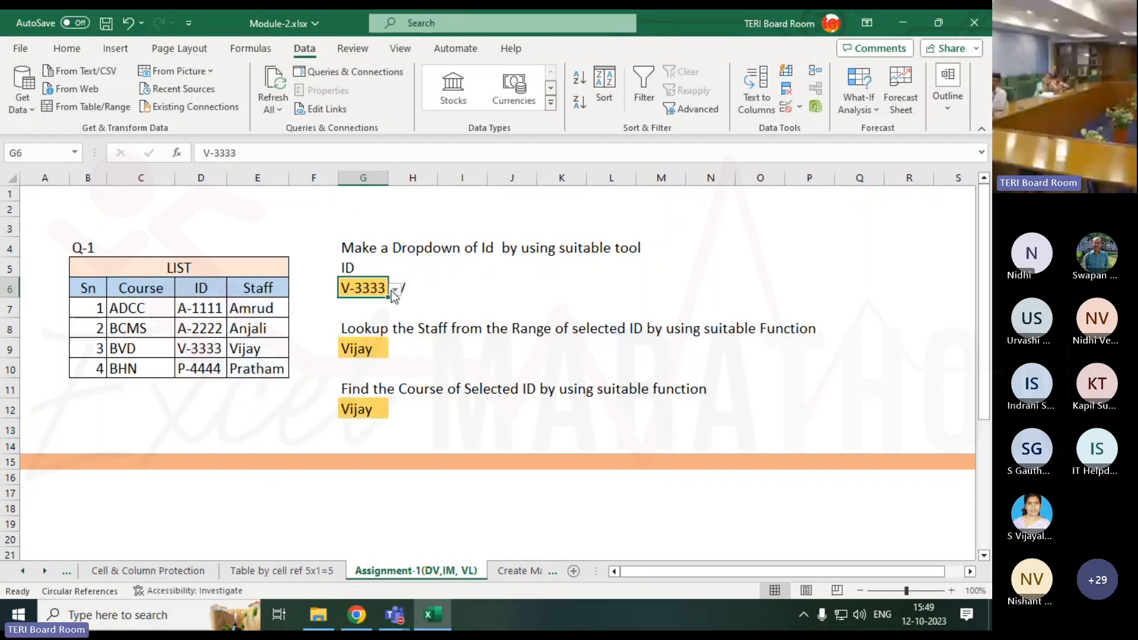
click(394, 290)
click(362, 312)
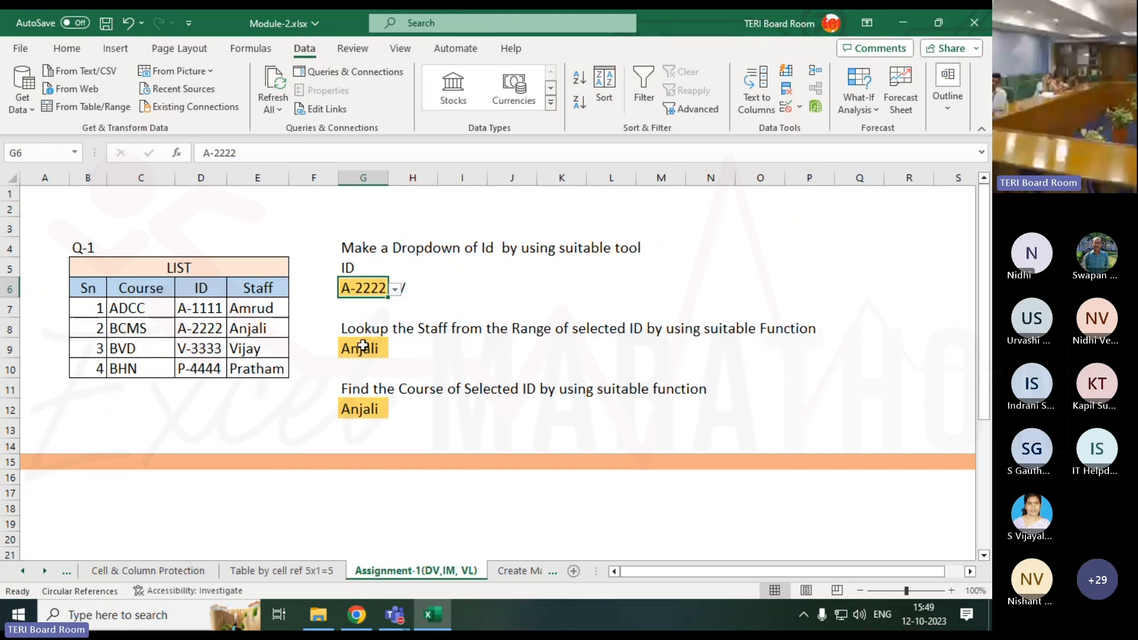
click(363, 347)
click(360, 411)
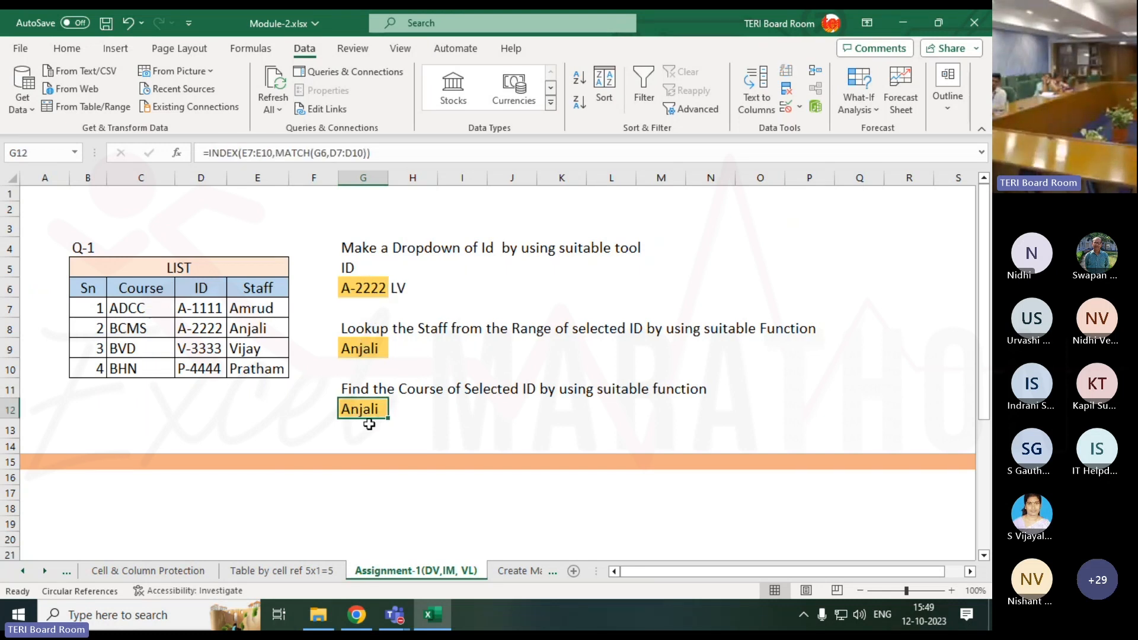
drag(362, 391, 362, 430)
drag(356, 326, 363, 343)
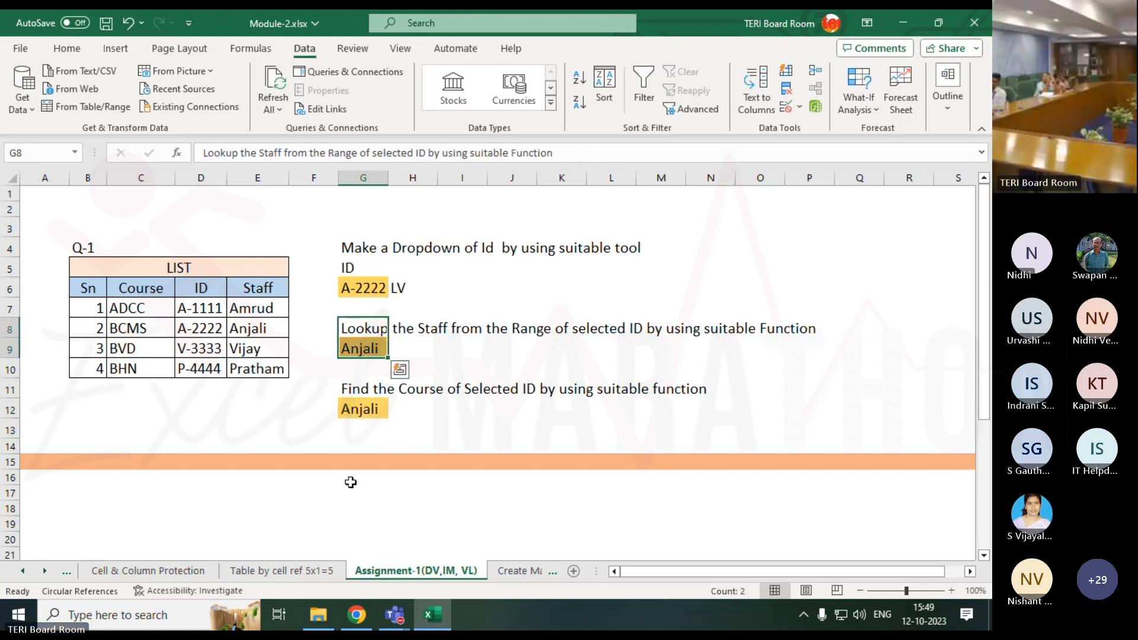
mouse_move(394, 615)
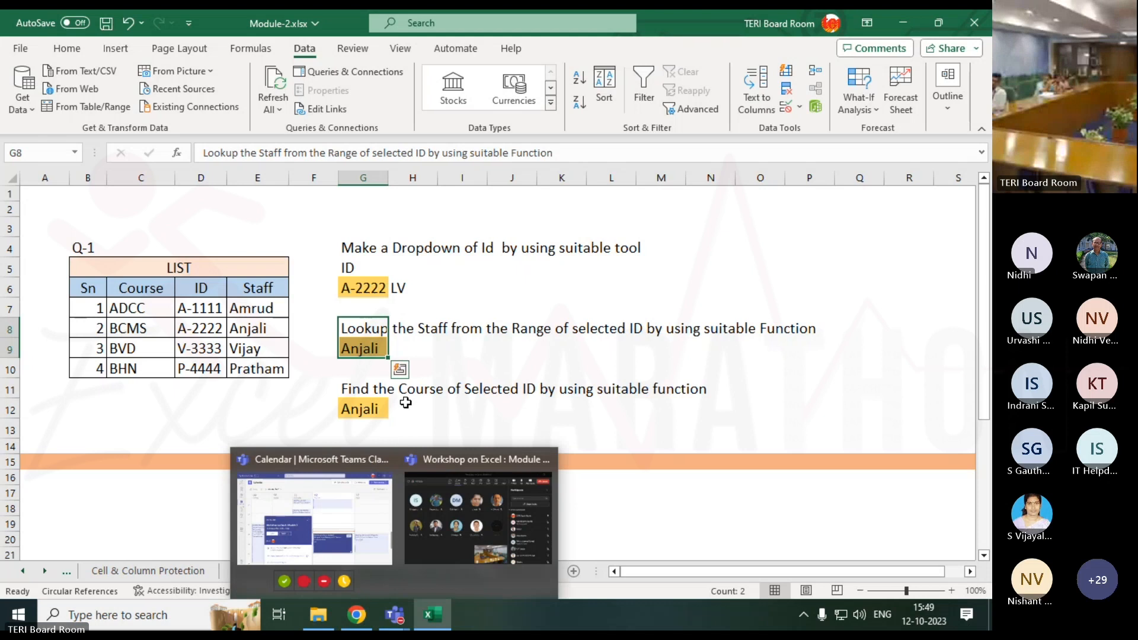
Step: Replace the INDEX array in the G12 formula with the Course range C7:C10
click(378, 409)
double_click(378, 409)
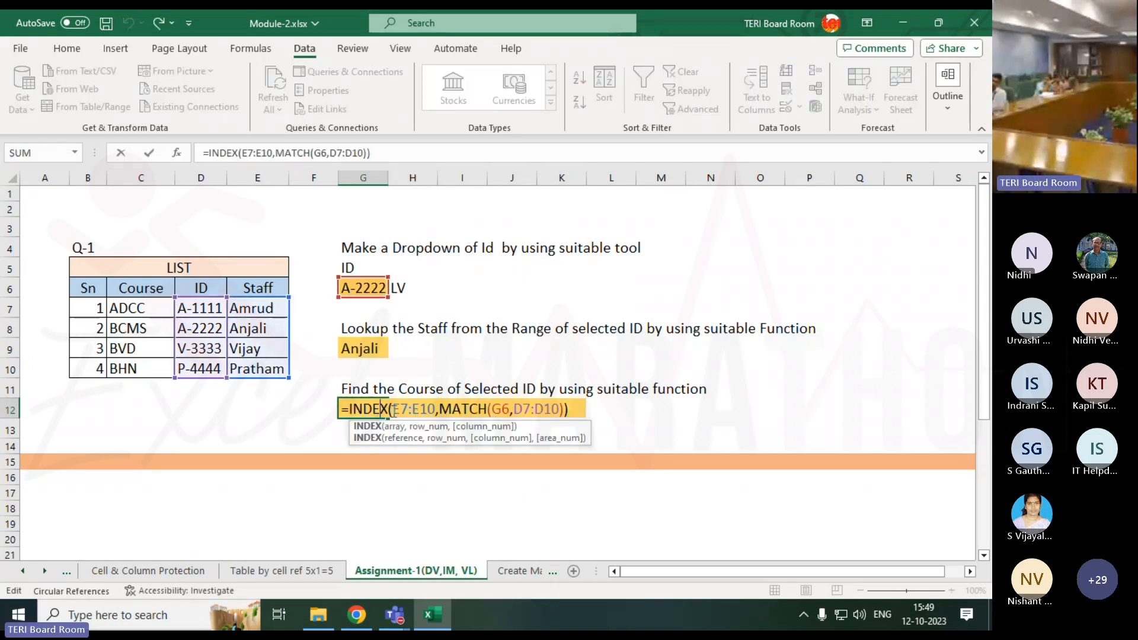
drag(393, 410, 436, 418)
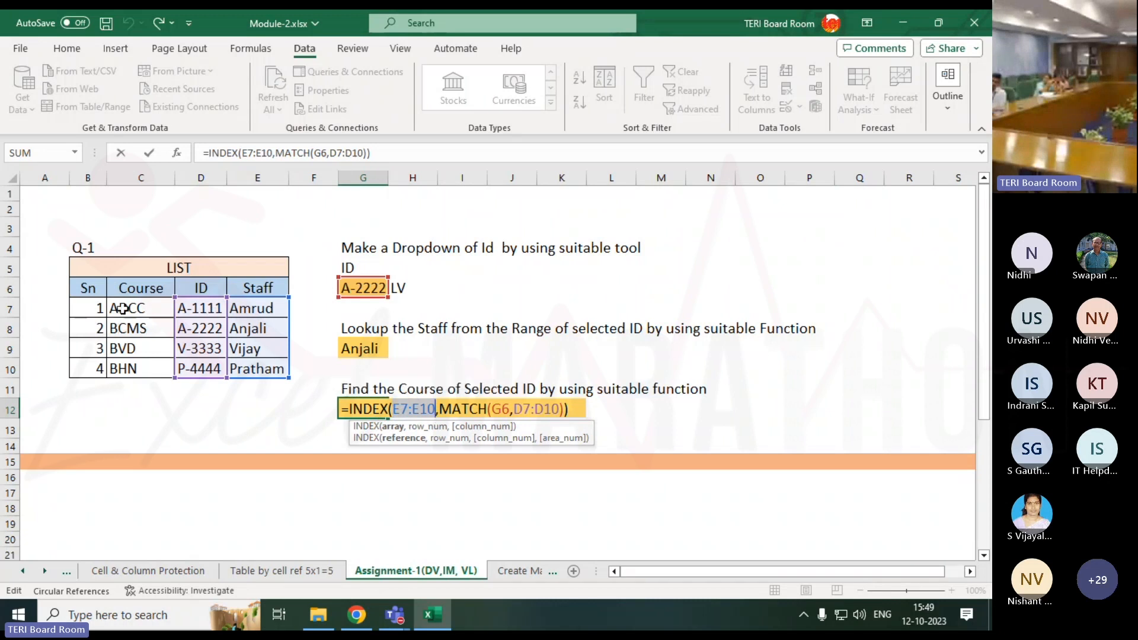
drag(123, 308, 122, 372)
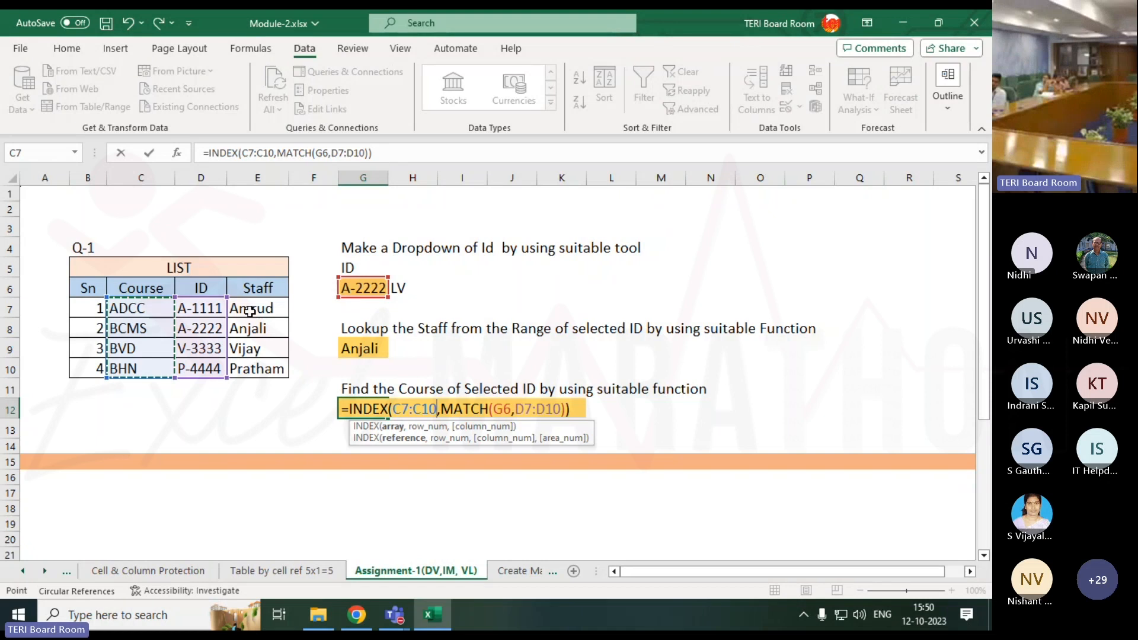
key(Return)
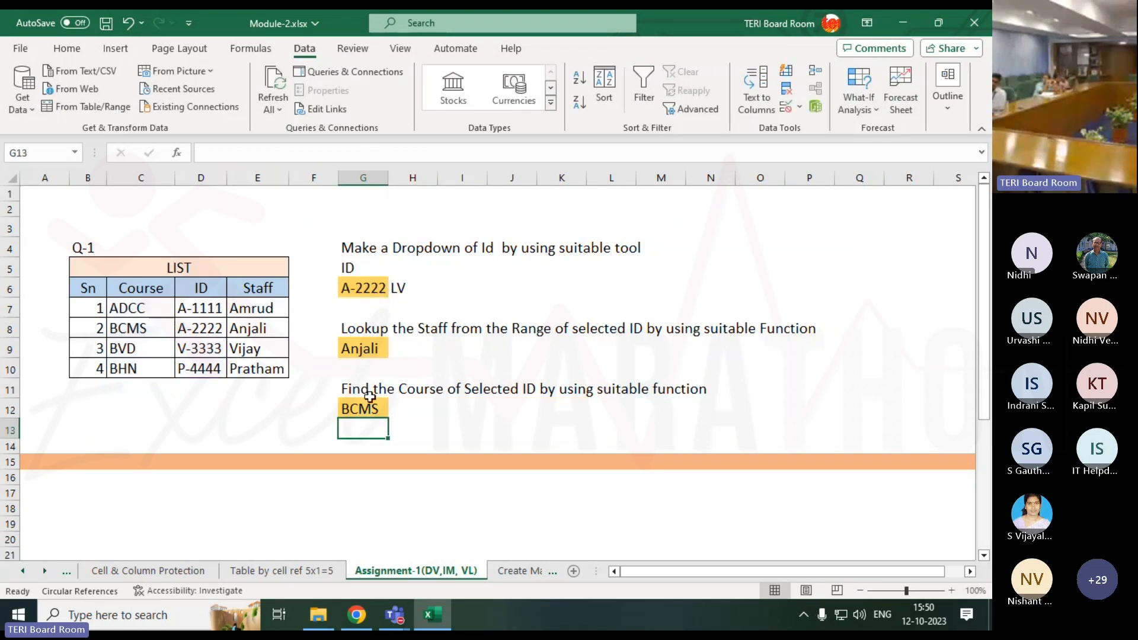
Step: Set the ID dropdown in G6 to V-3333 and switch the sheet from showing formulas back to showing values
click(385, 292)
click(394, 290)
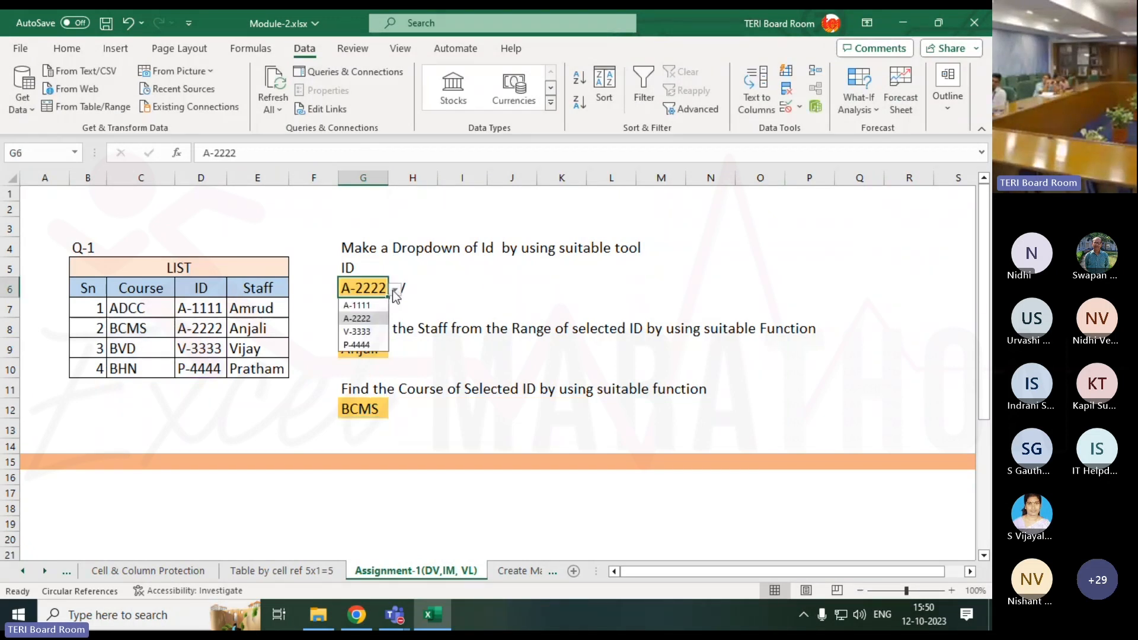
click(376, 332)
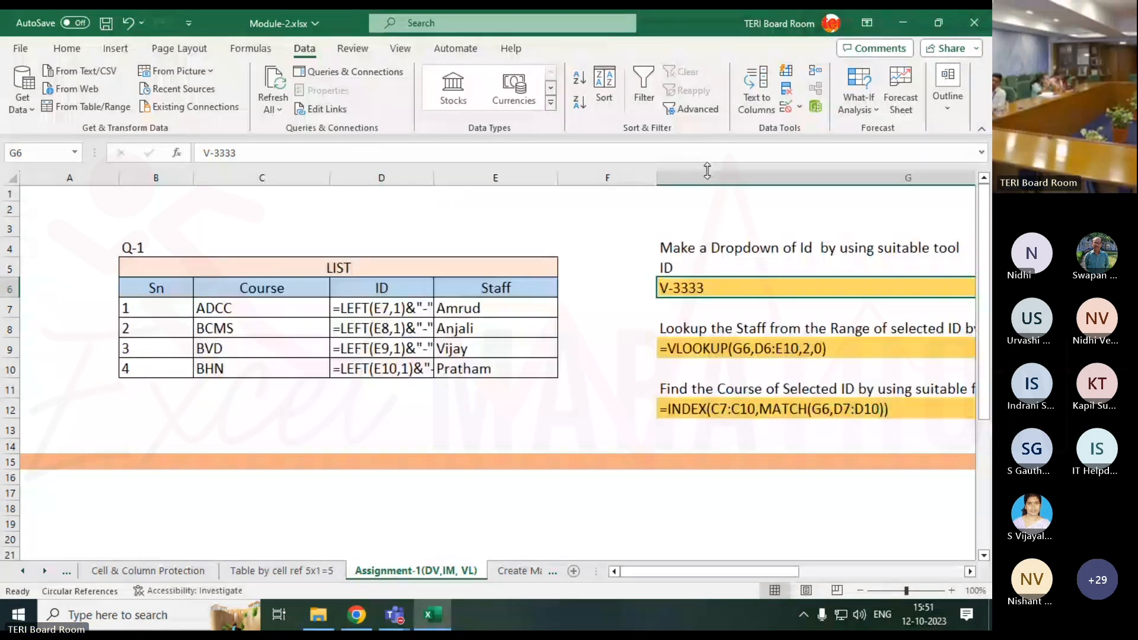
key(ctrl+grave)
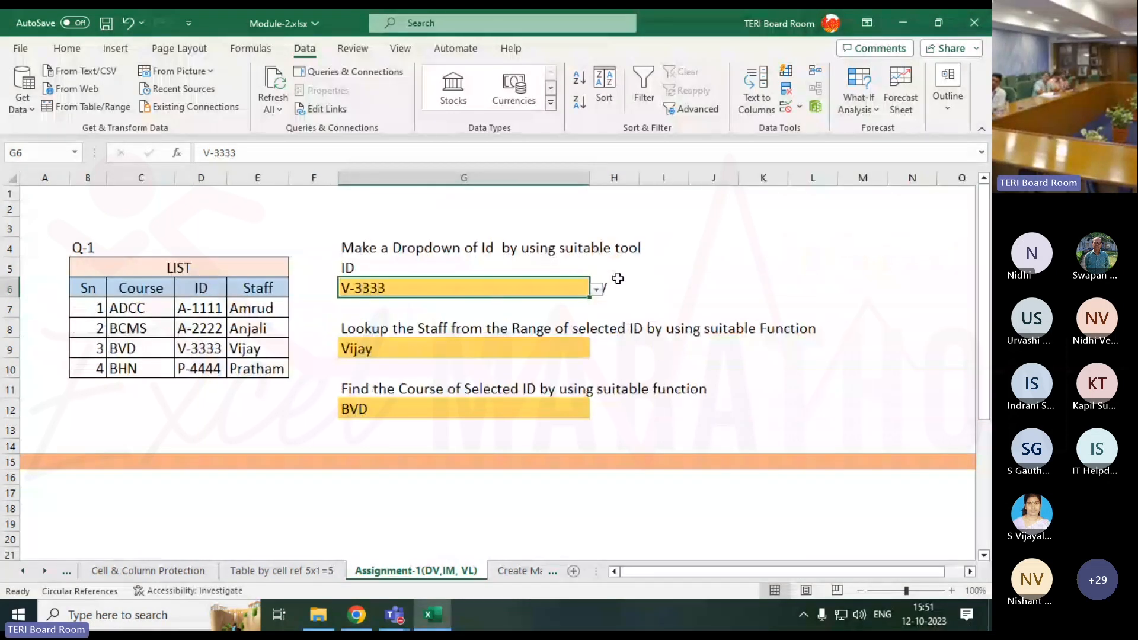
Step: Review the second lookup exercise with the Company list in A21:G30, and open the Create Marksheet sheet
scroll(367, 415, down, 4)
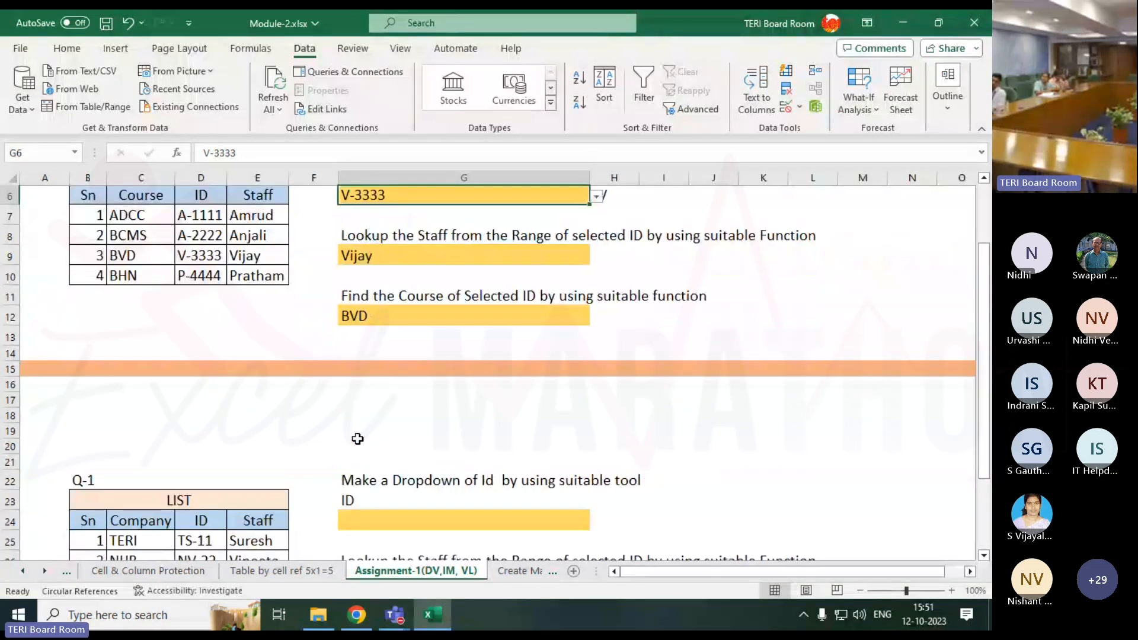
drag(45, 323, 514, 490)
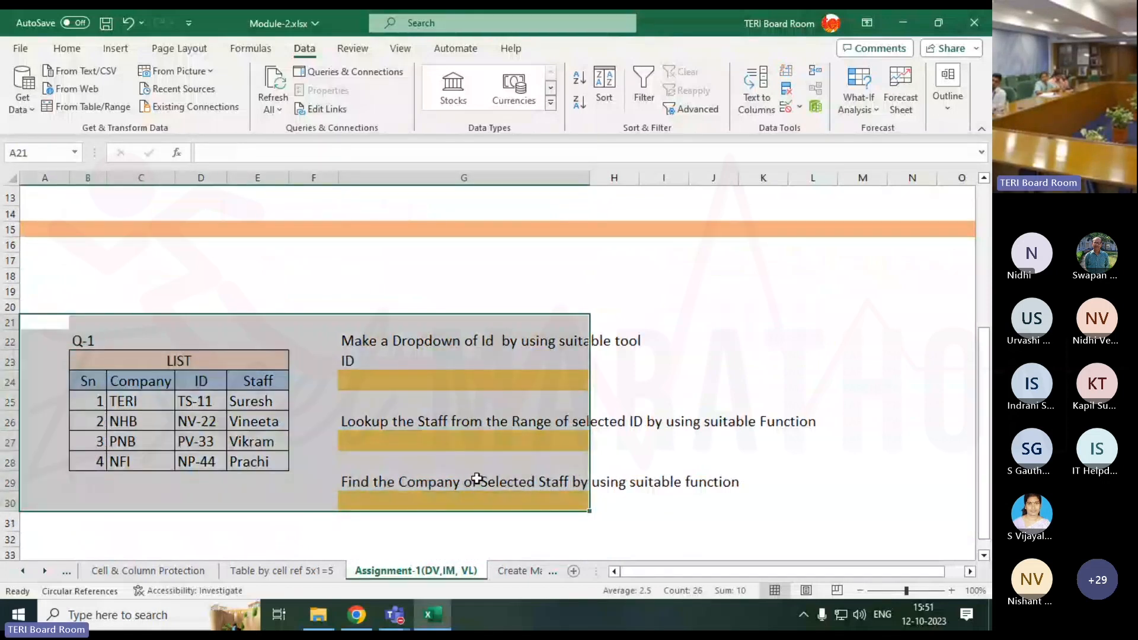
click(521, 522)
click(514, 575)
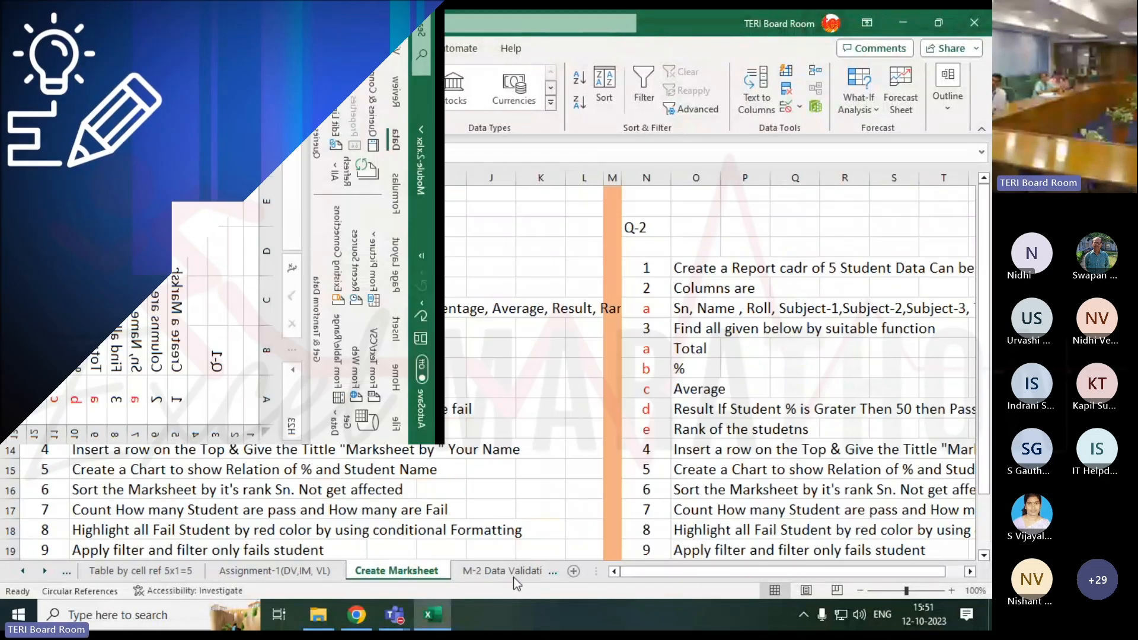